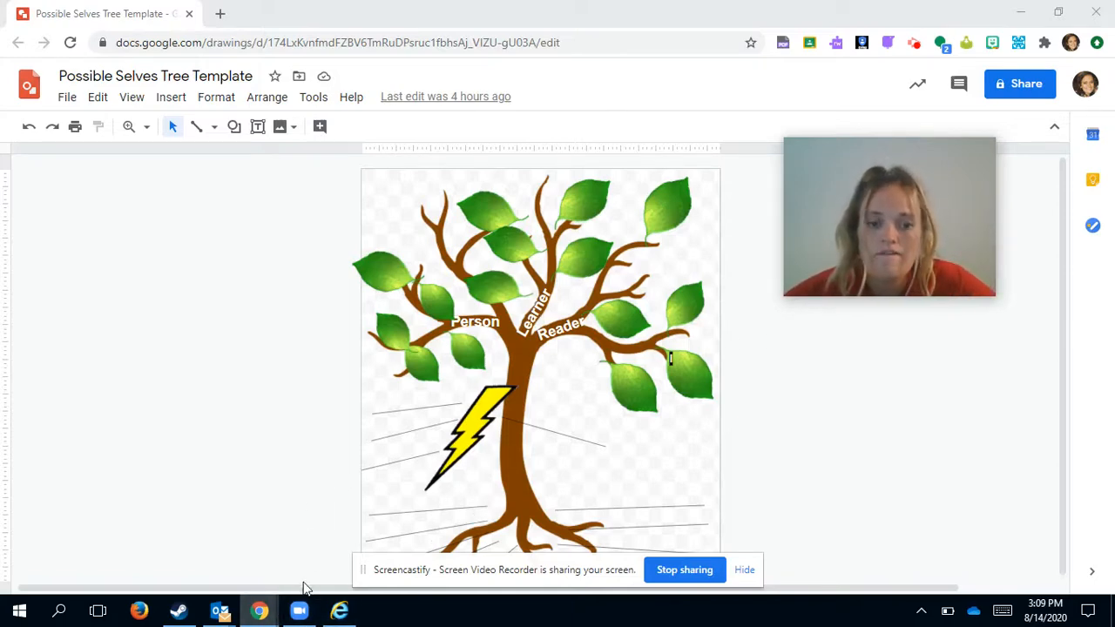
# Step: Arrange the Possible Selves Tree outline document and the tree template drawing side by side
pyautogui.moveTo(259, 614)
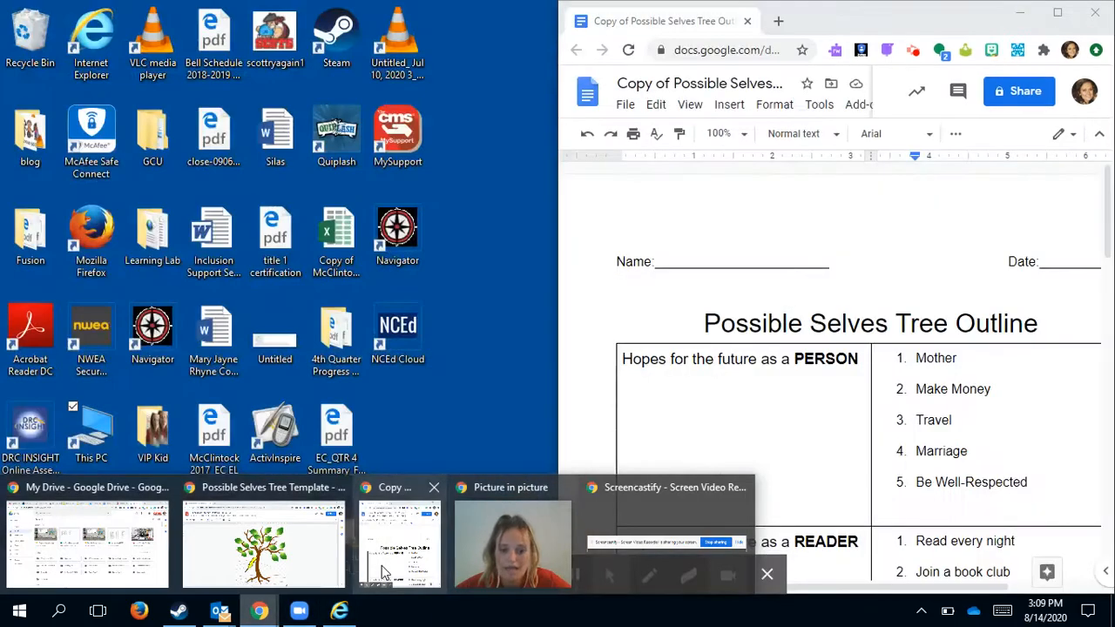
pyautogui.click(383, 572)
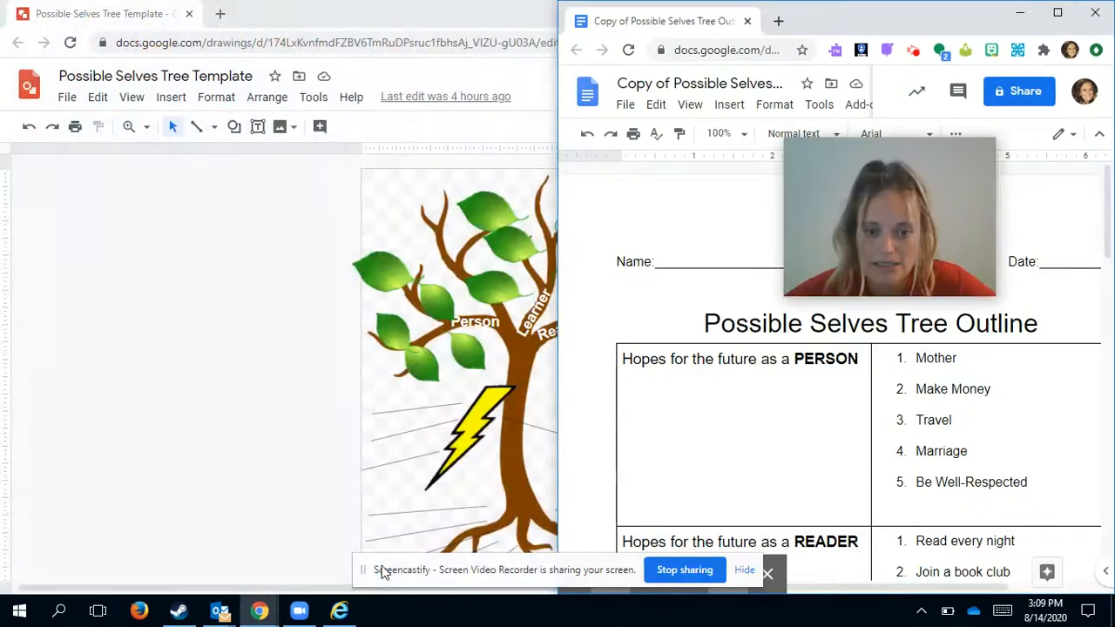
pyautogui.click(488, 29)
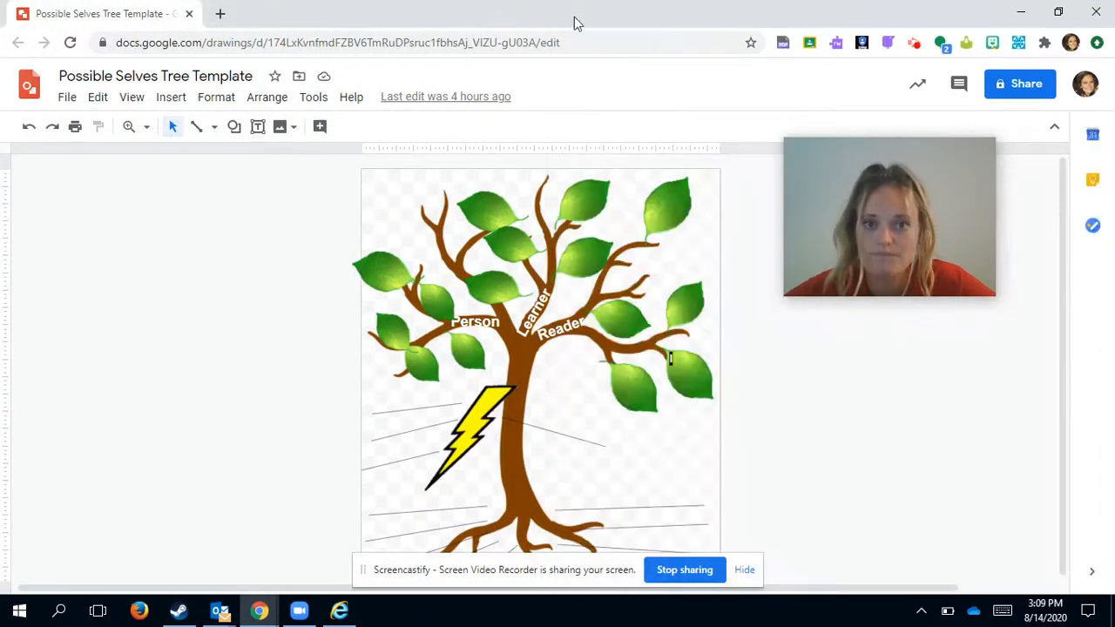
pyautogui.moveTo(608, 20); pyautogui.dragTo(1113, 54)
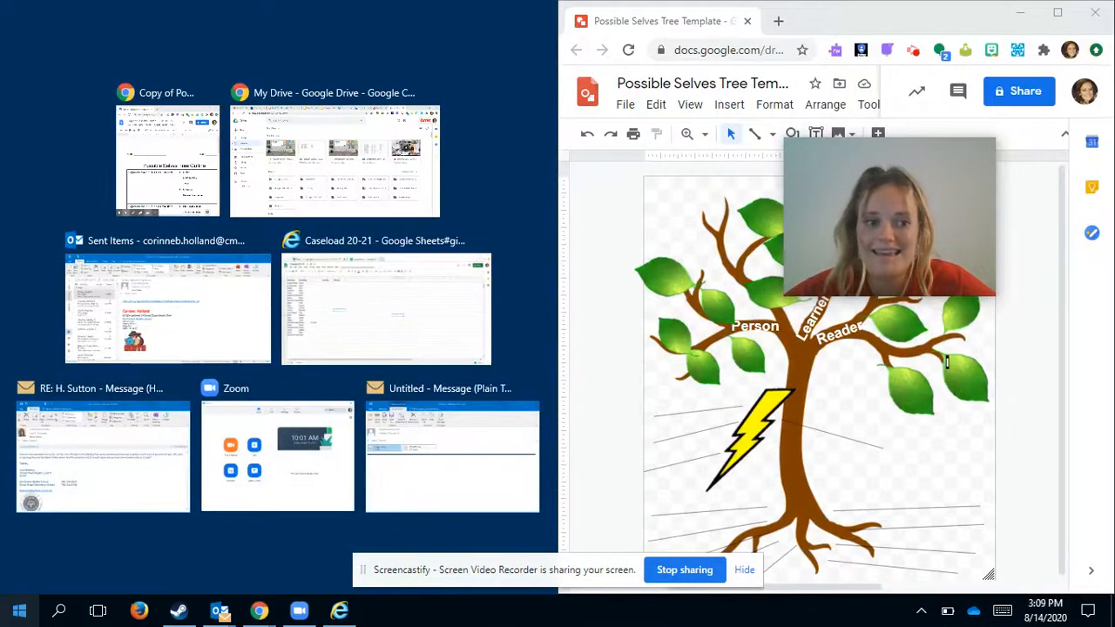
pyautogui.click(157, 175)
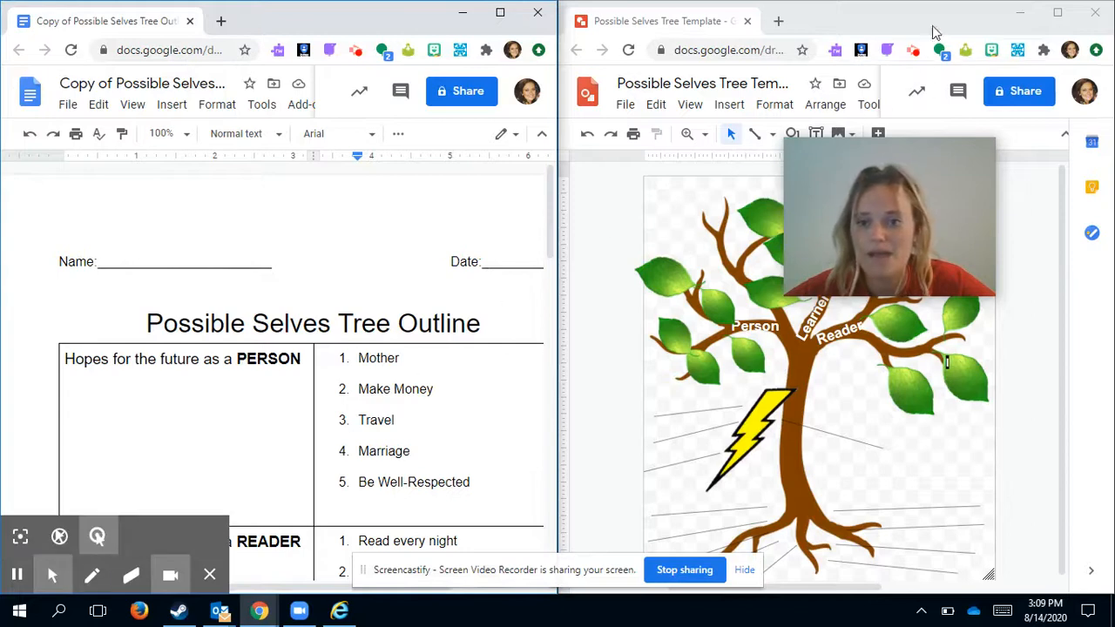
pyautogui.moveTo(897, 165); pyautogui.dragTo(611, 491)
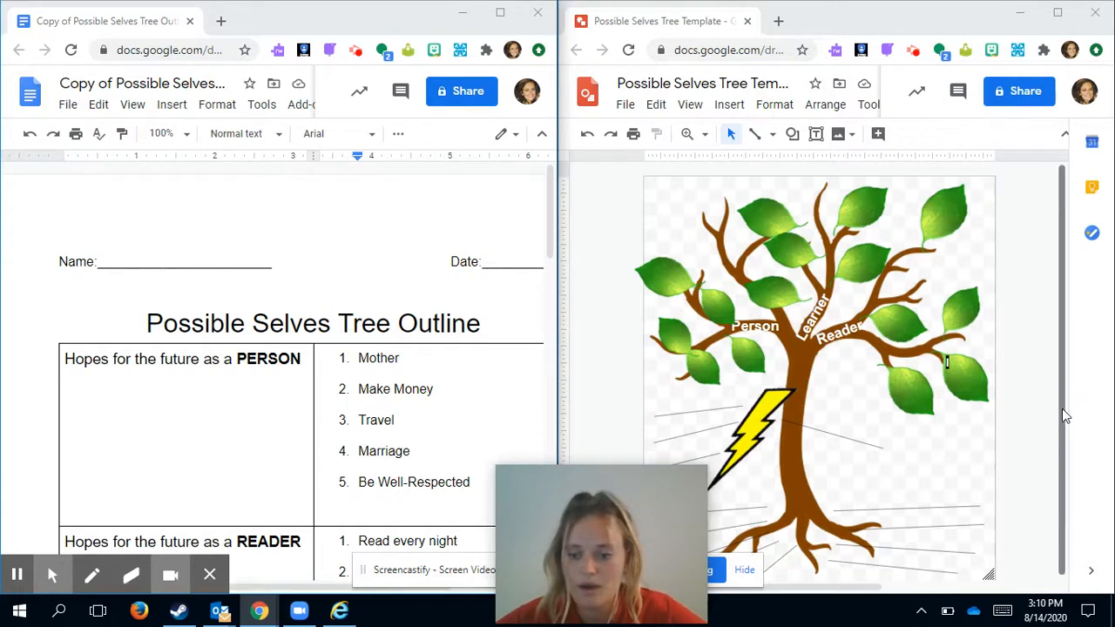
pyautogui.scroll(-1, 1062, 414)
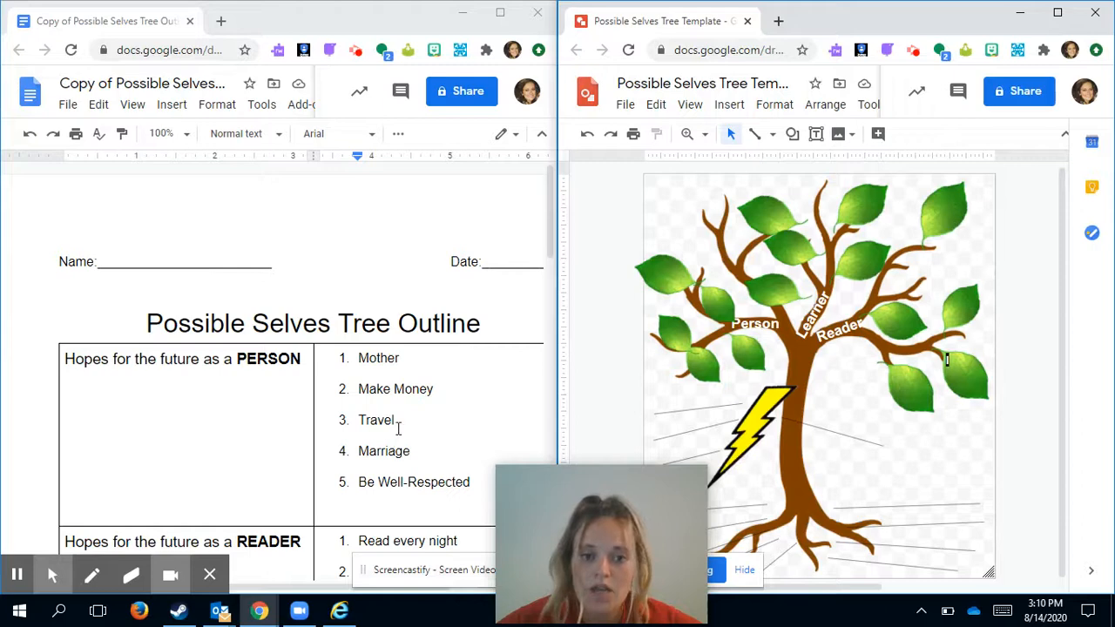
# Step: Copy the word "Mother" from the outline's list of hopes for the future as a PERSON
pyautogui.click(413, 359)
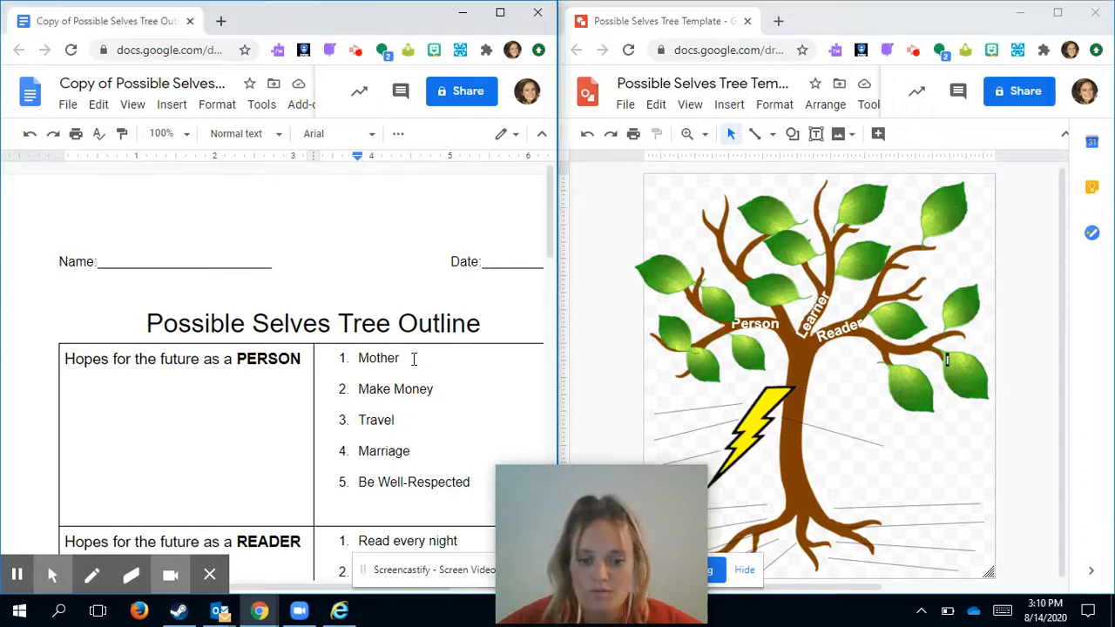
pyautogui.click(351, 361)
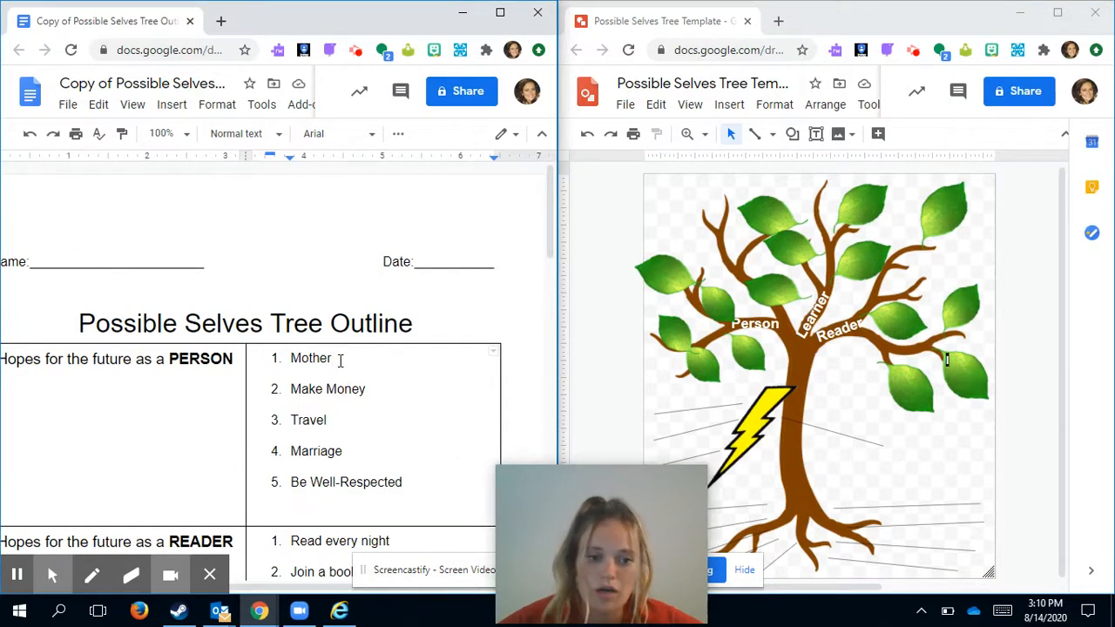
pyautogui.doubleClick(307, 359)
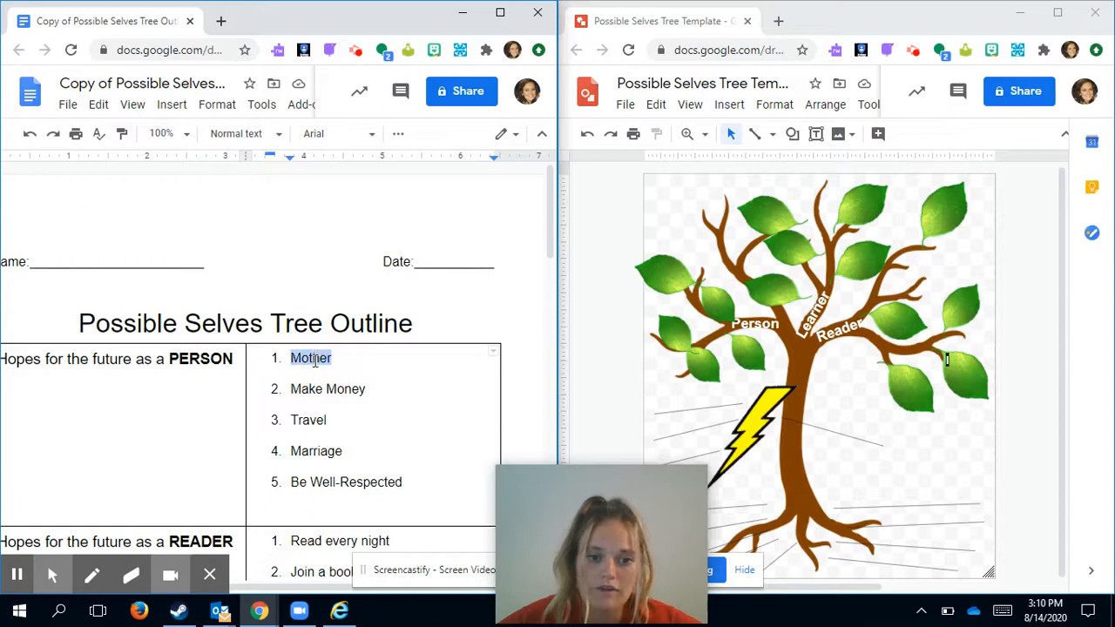
pyautogui.rightClick(315, 361)
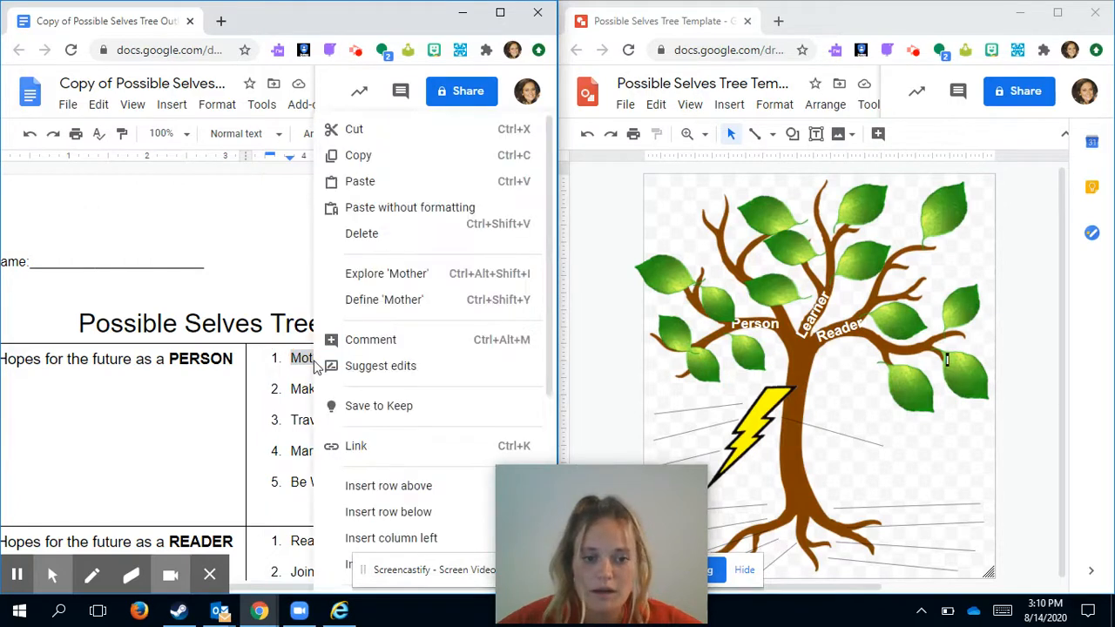
pyautogui.click(375, 157)
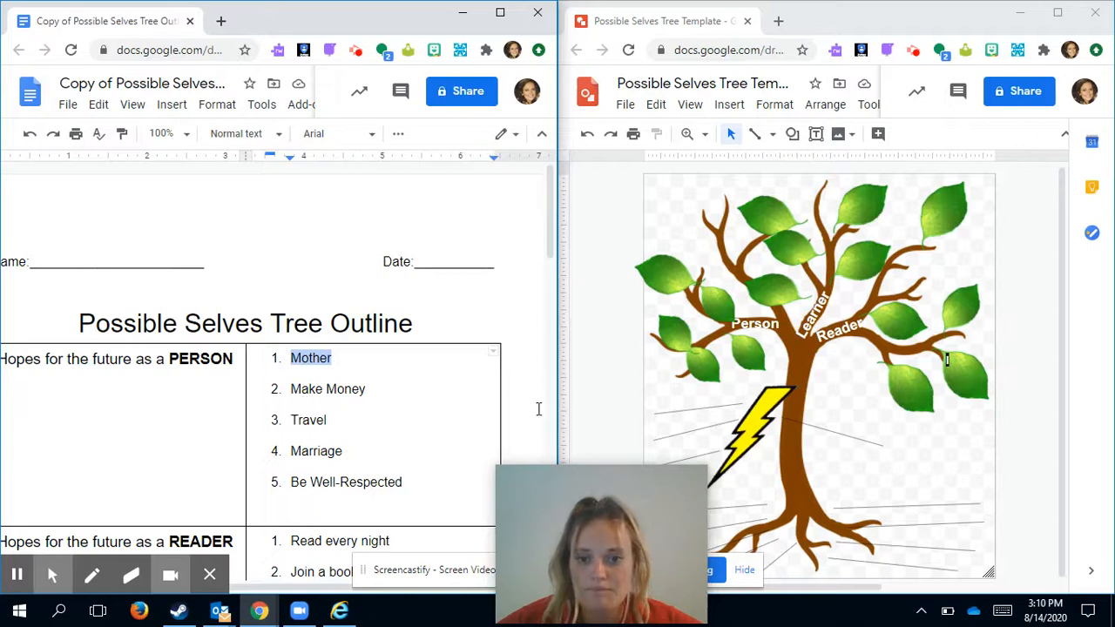
# Step: Maximize the tree drawing, add a small text box in the empty area beside the canvas, and paste "Mother" into it
pyautogui.click(1055, 16)
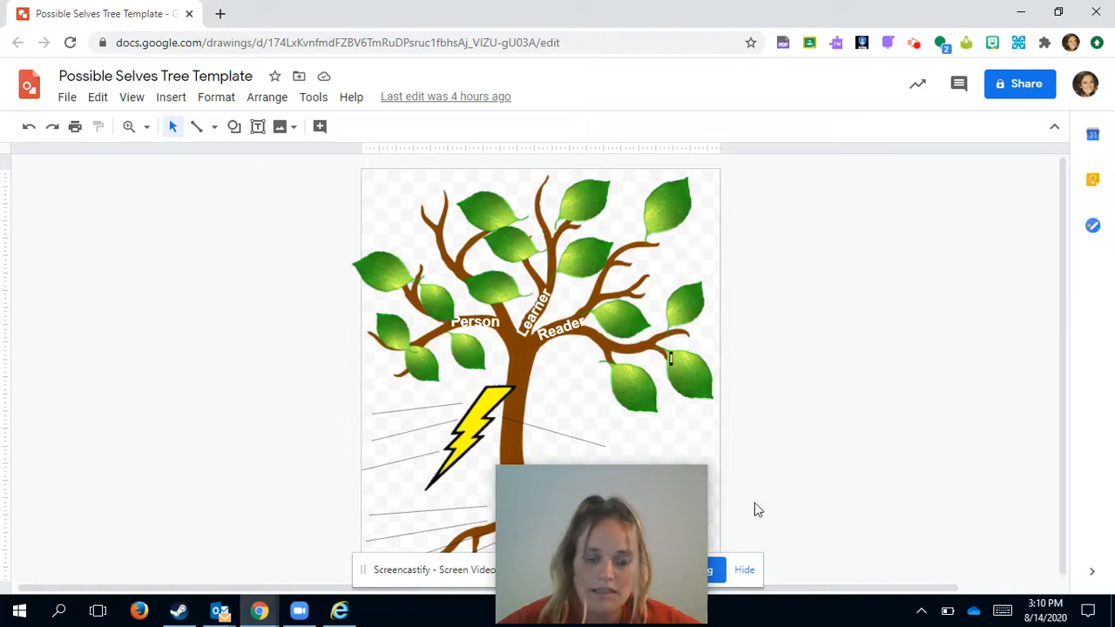
pyautogui.click(169, 98)
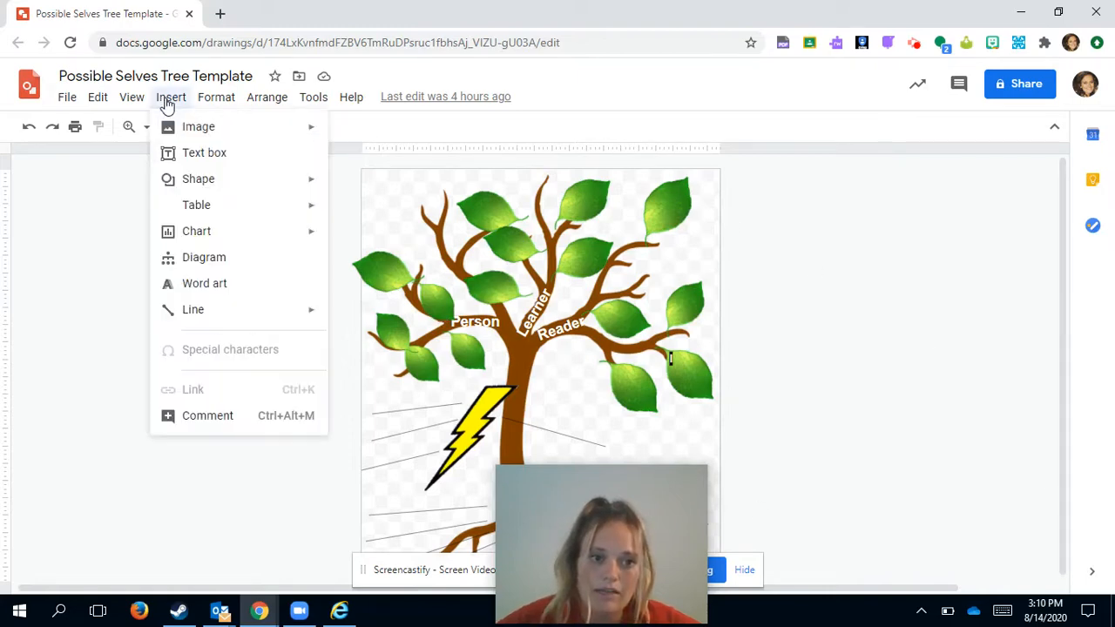
pyautogui.click(201, 155)
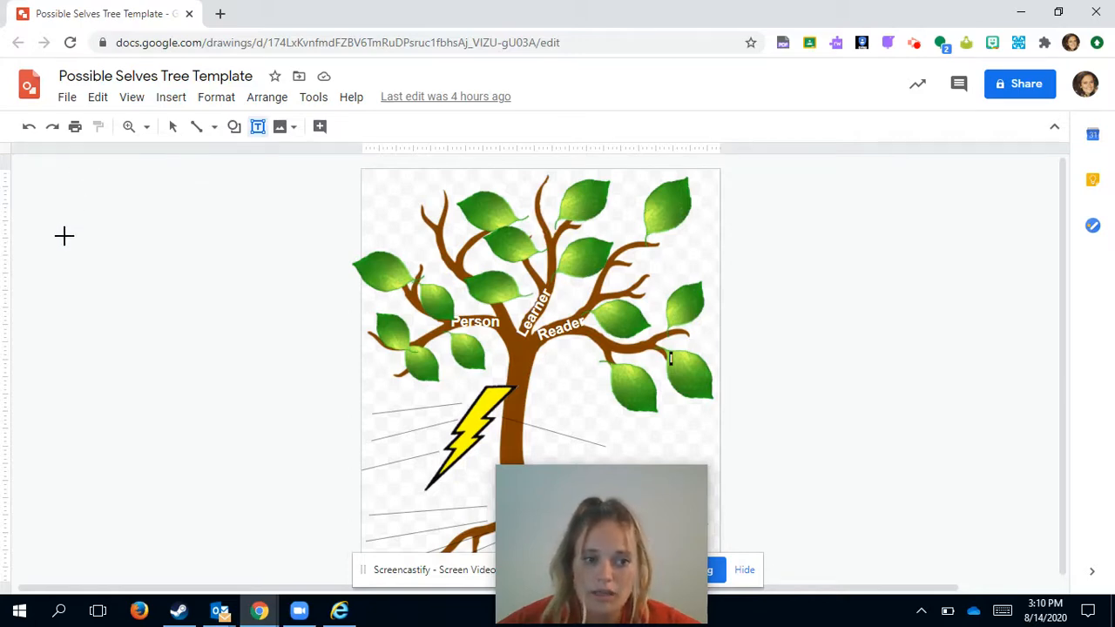
pyautogui.moveTo(62, 236); pyautogui.dragTo(146, 263)
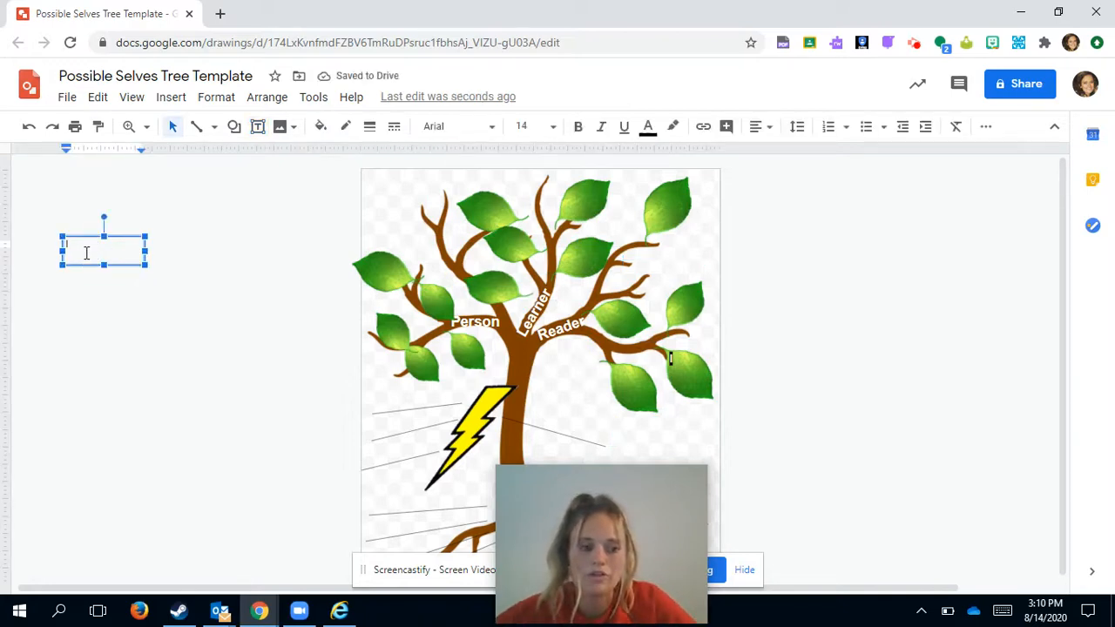
pyautogui.rightClick(87, 251)
pyautogui.click(125, 270)
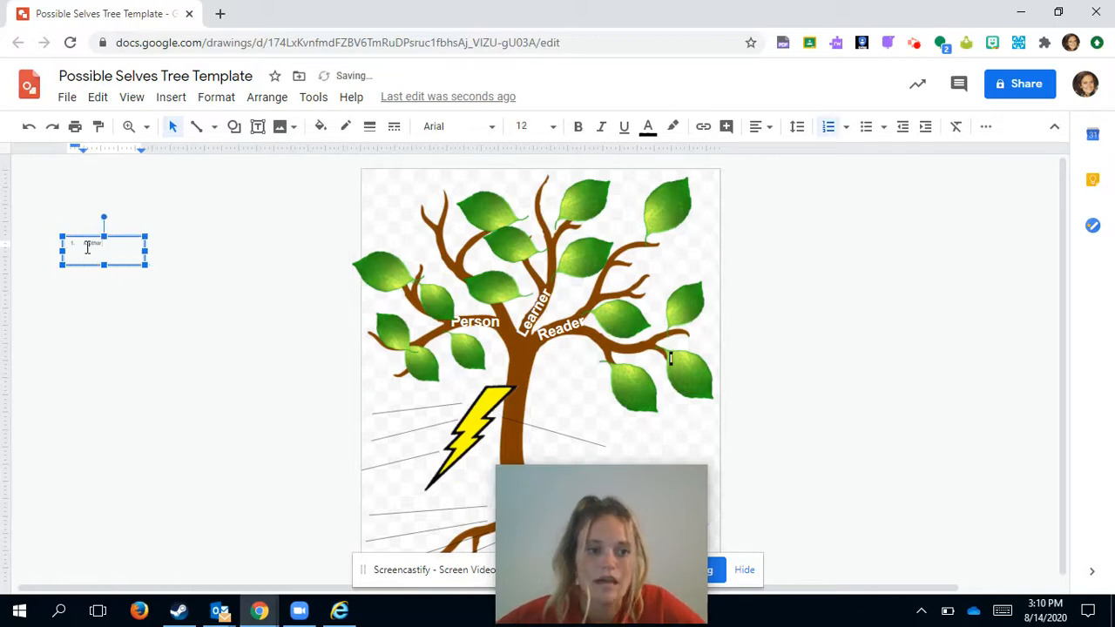
# Step: Remove the list numbering and indent before "Mother" in the text box
pyautogui.click(83, 246)
pyautogui.press('BackSpace')
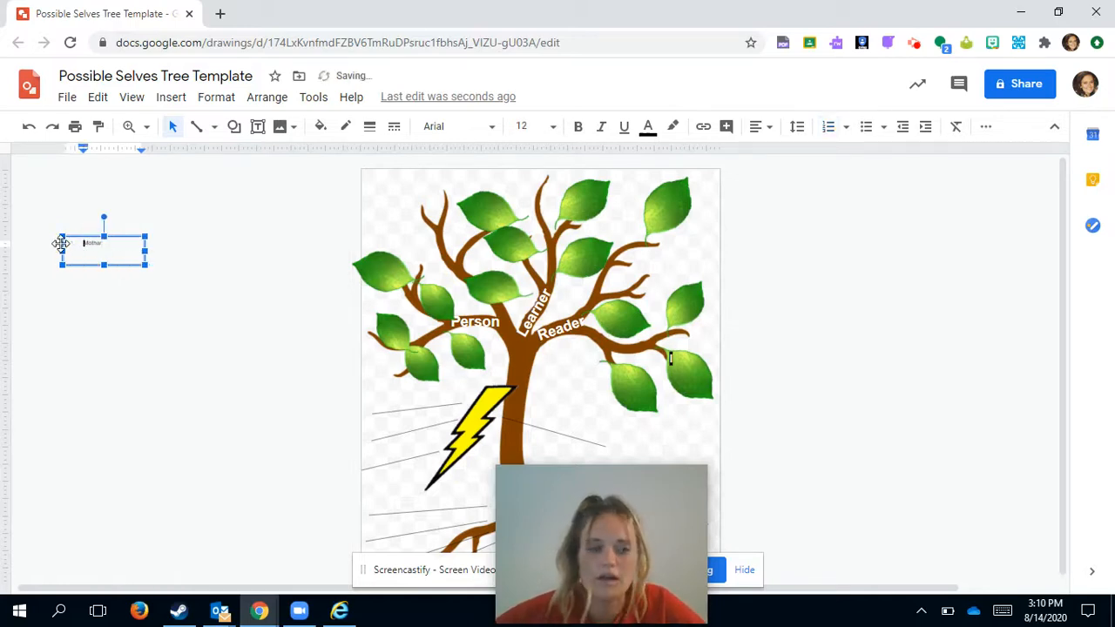
pyautogui.press('BackSpace')
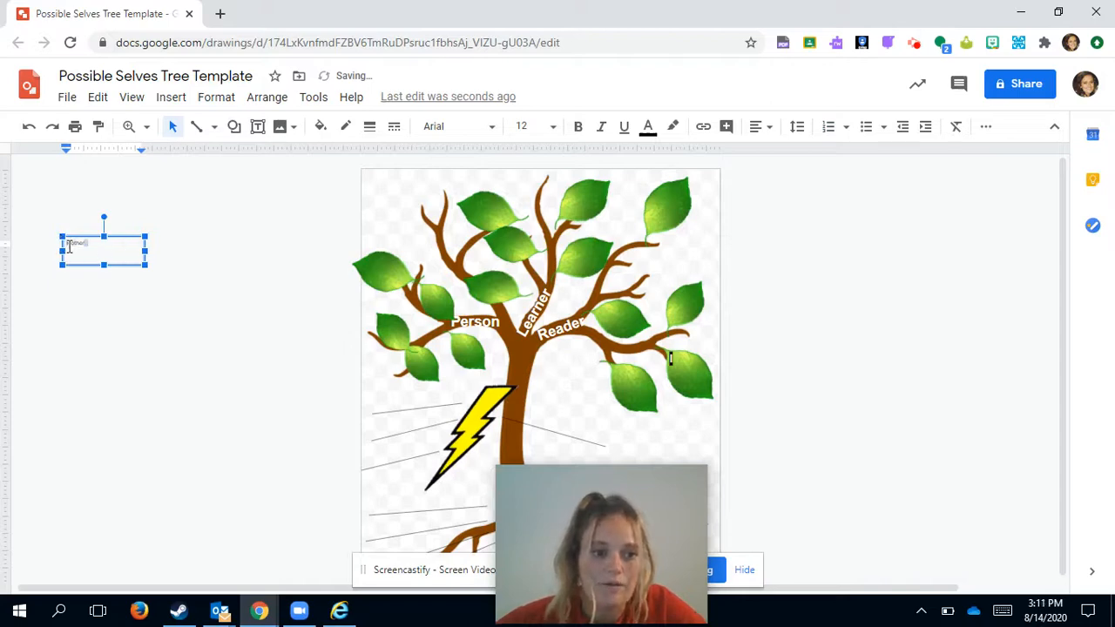
# Step: Set the word "Mother" to font size 18 and make it bold
pyautogui.doubleClick(69, 246)
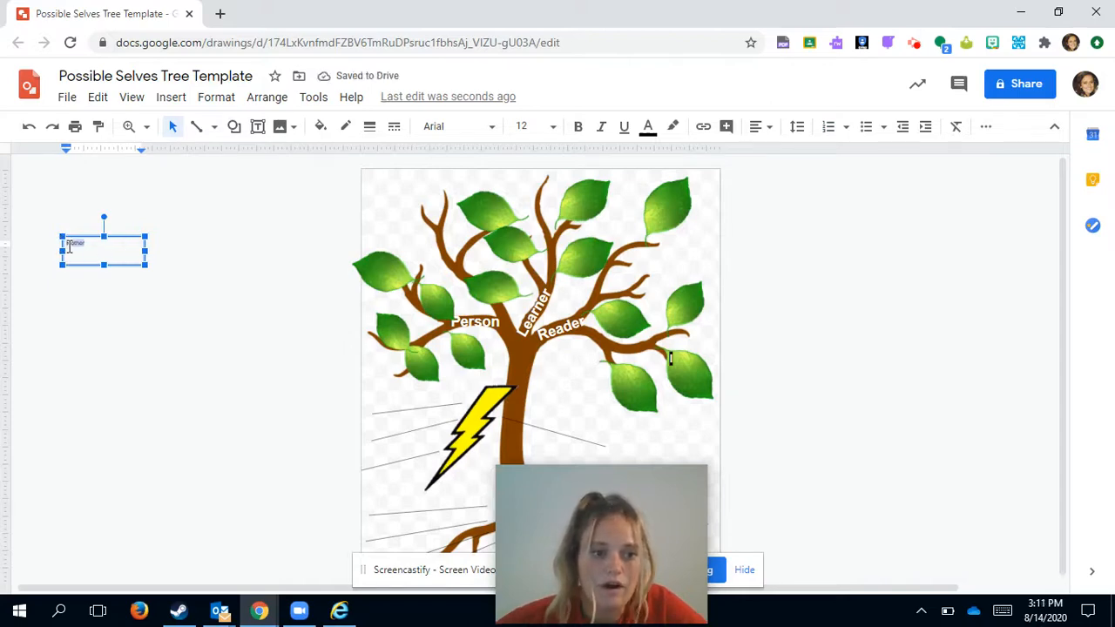
pyautogui.click(555, 129)
pyautogui.click(524, 363)
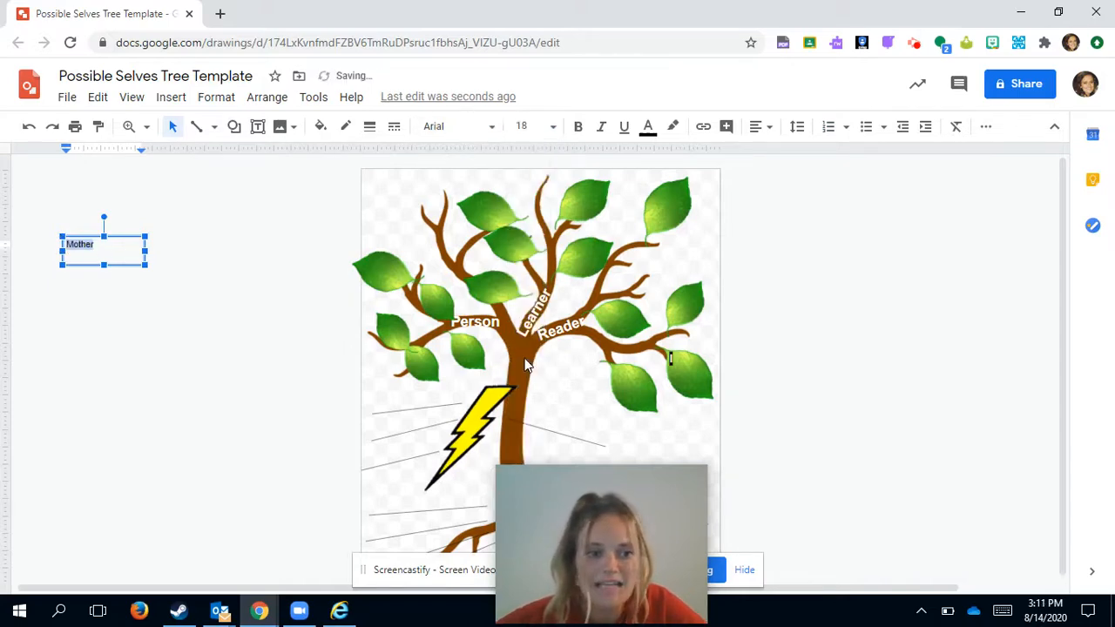
pyautogui.click(579, 132)
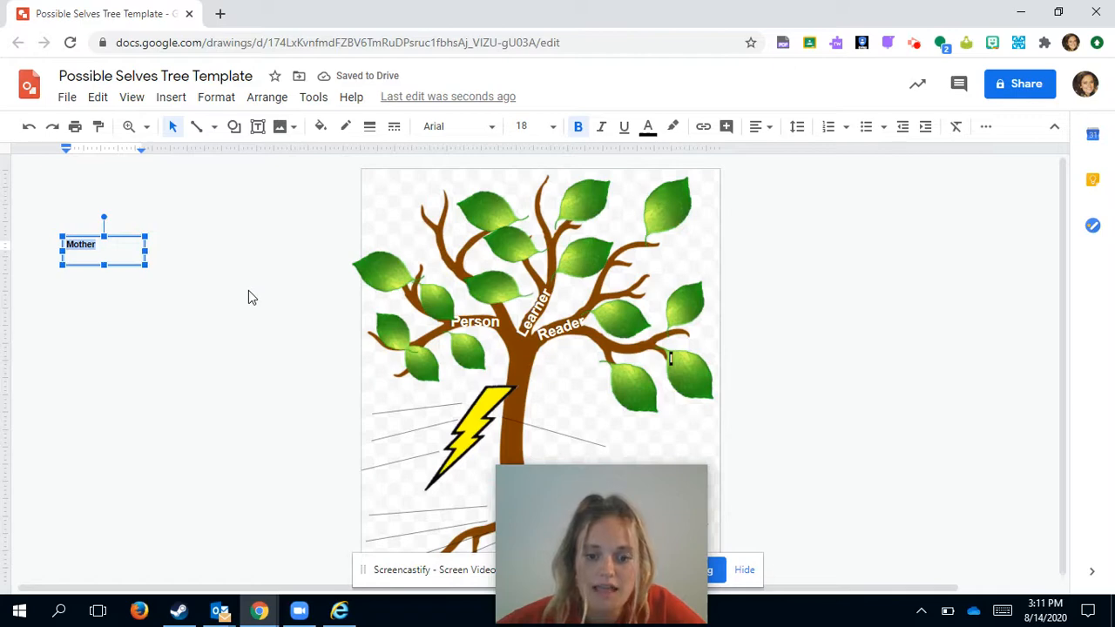
# Step: Fill the "Mother" text box with solid black and change its text color to white
pyautogui.click(321, 128)
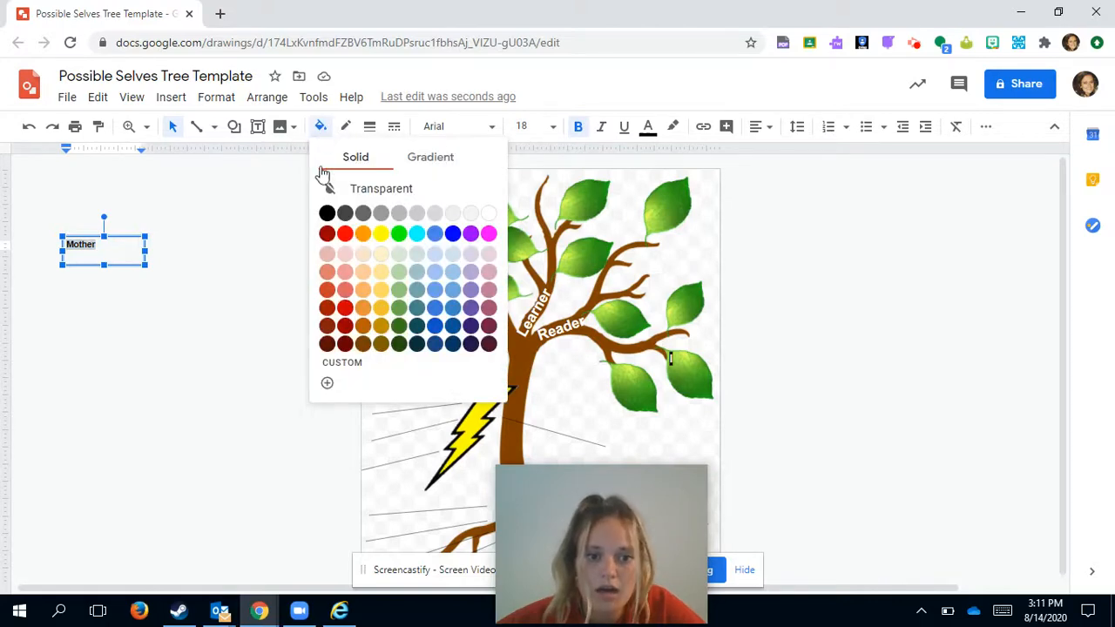
pyautogui.click(327, 214)
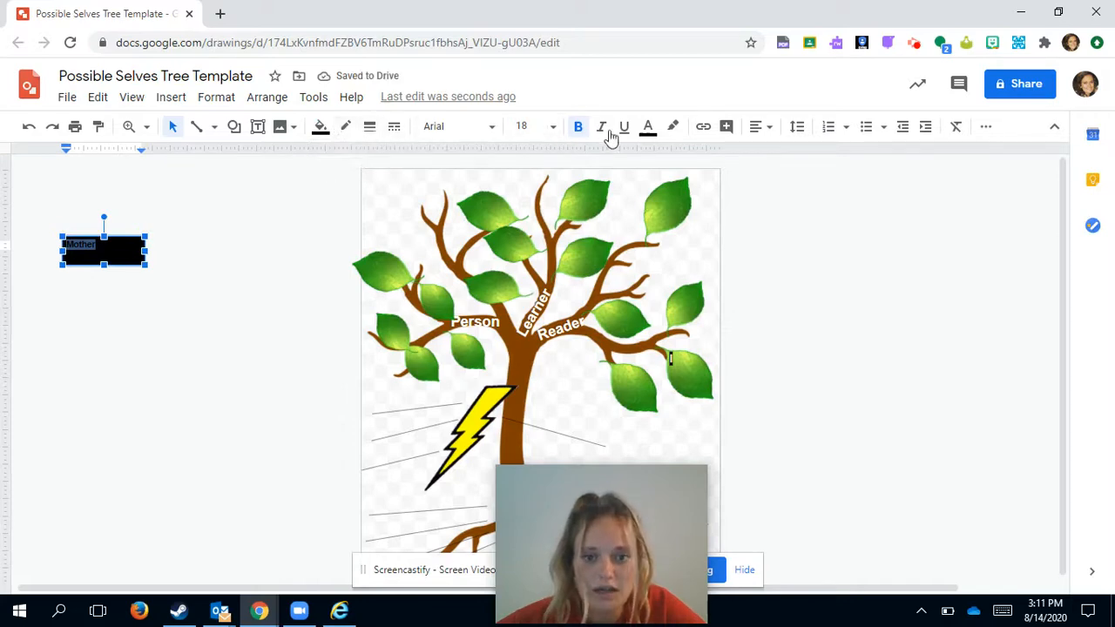
pyautogui.click(648, 127)
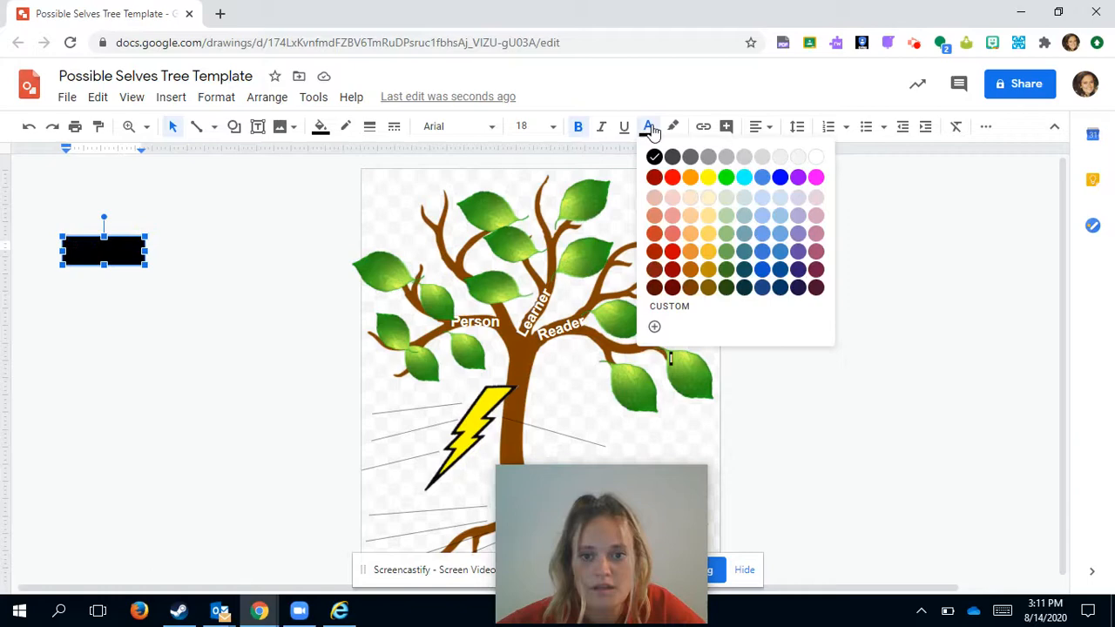
pyautogui.click(816, 158)
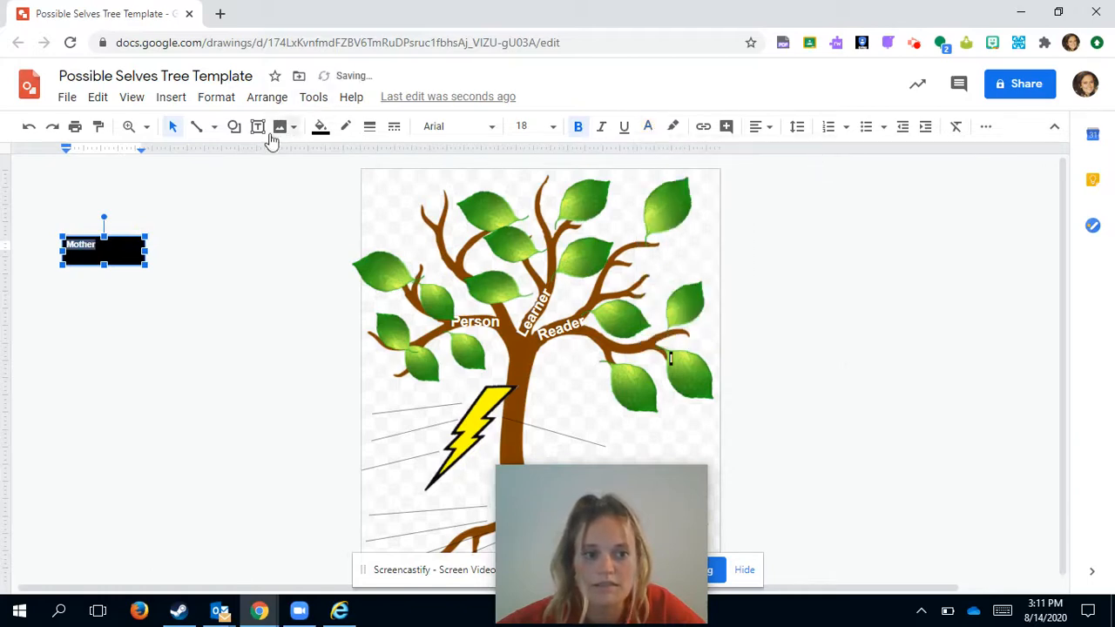
# Step: Reapply font size 18 to "Mother" and shrink its text box to fit closely around the word
pyautogui.click(552, 128)
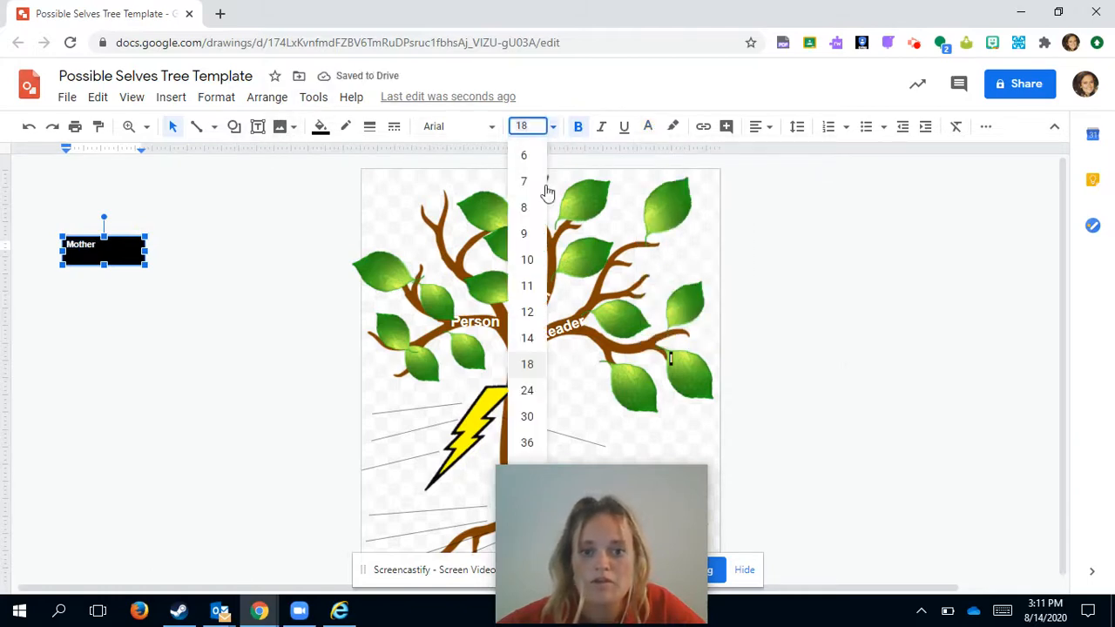
pyautogui.click(527, 364)
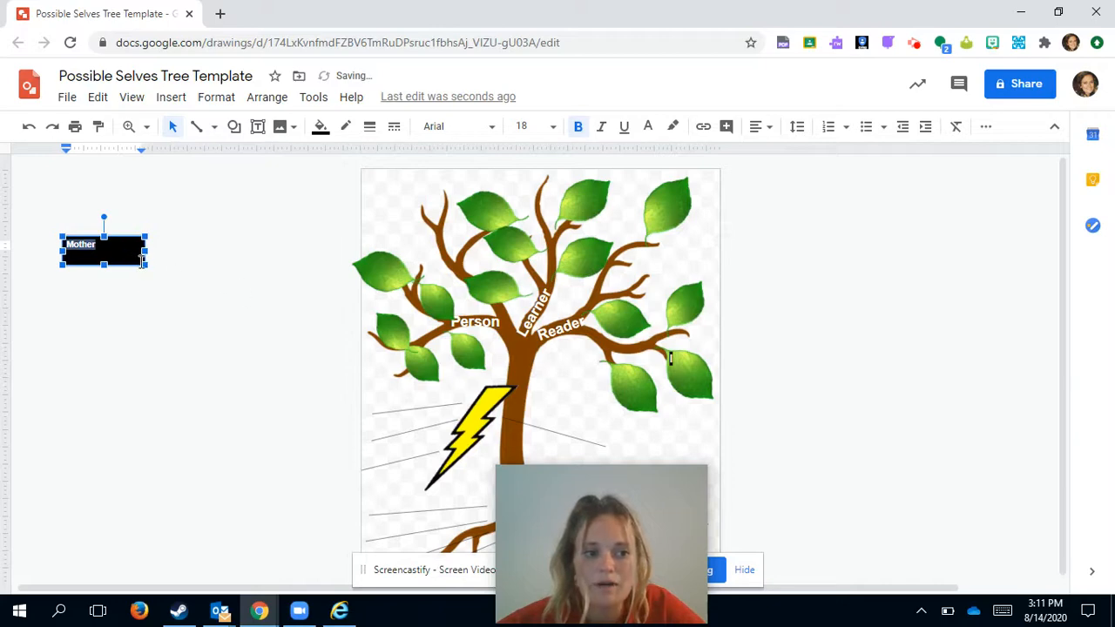
pyautogui.moveTo(145, 265); pyautogui.dragTo(102, 271)
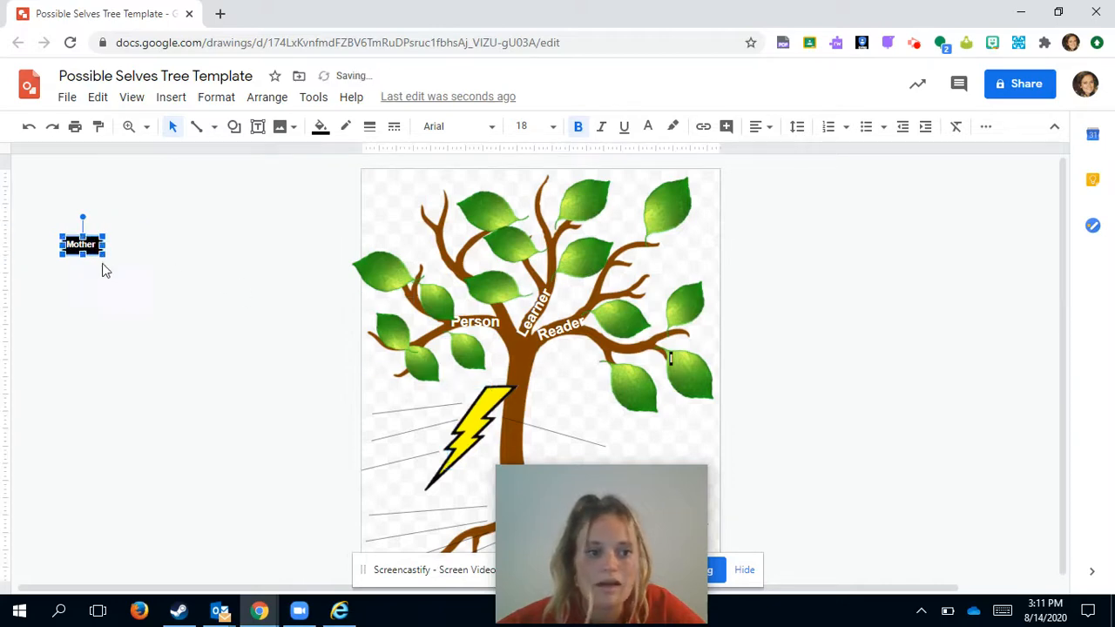
pyautogui.click(144, 290)
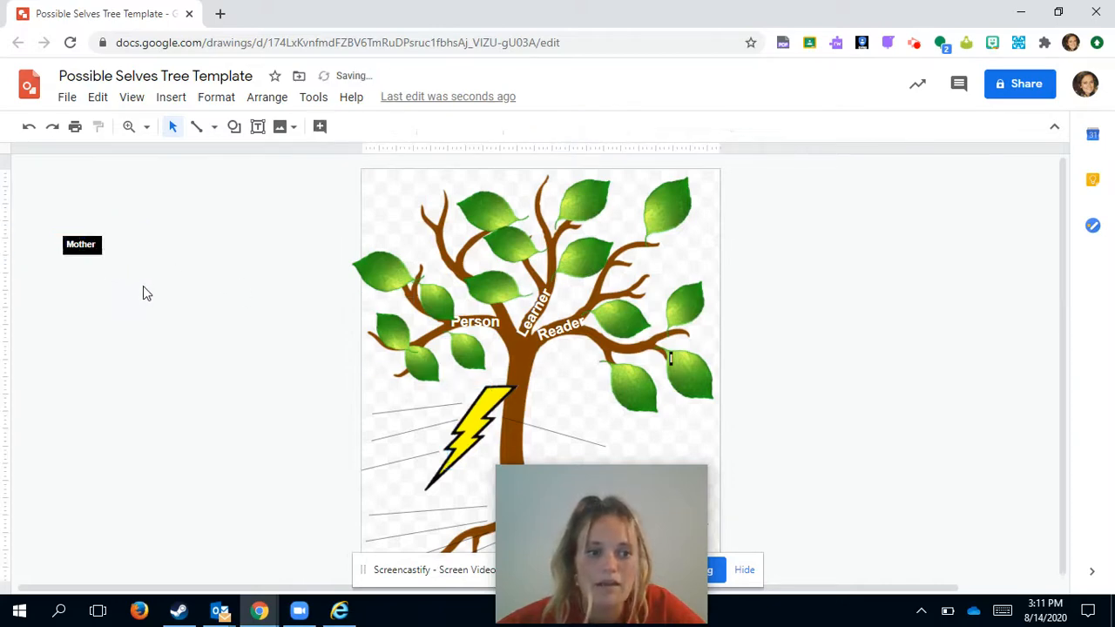
# Step: Rotate the "Mother" label to follow the slant of the tree's leftmost leaf and place it on that leaf
pyautogui.click(77, 242)
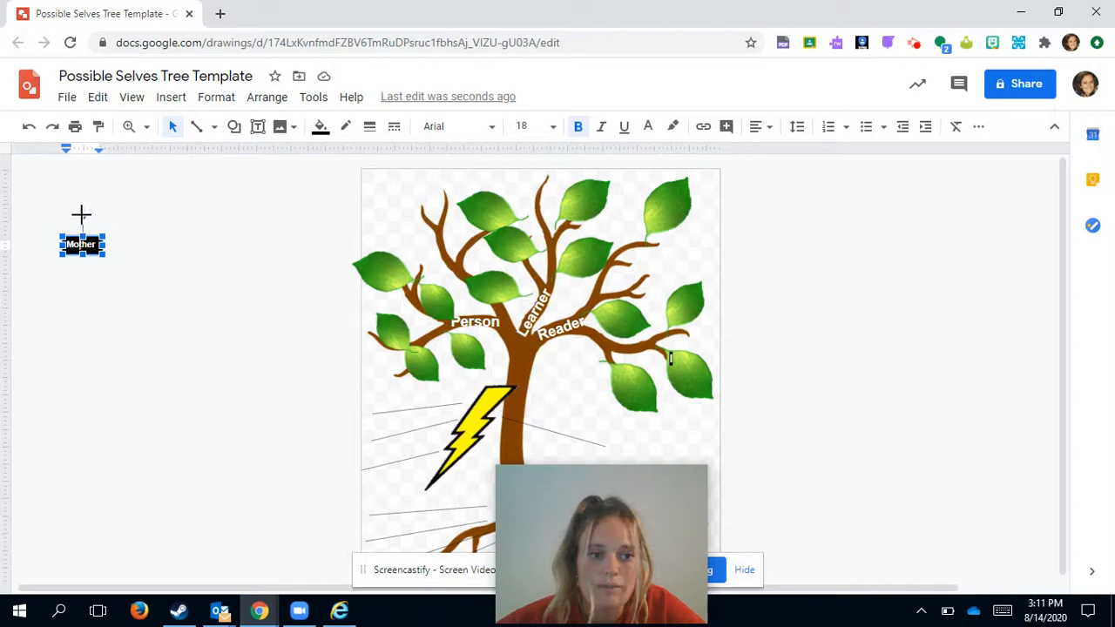
pyautogui.moveTo(83, 217); pyautogui.dragTo(58, 230)
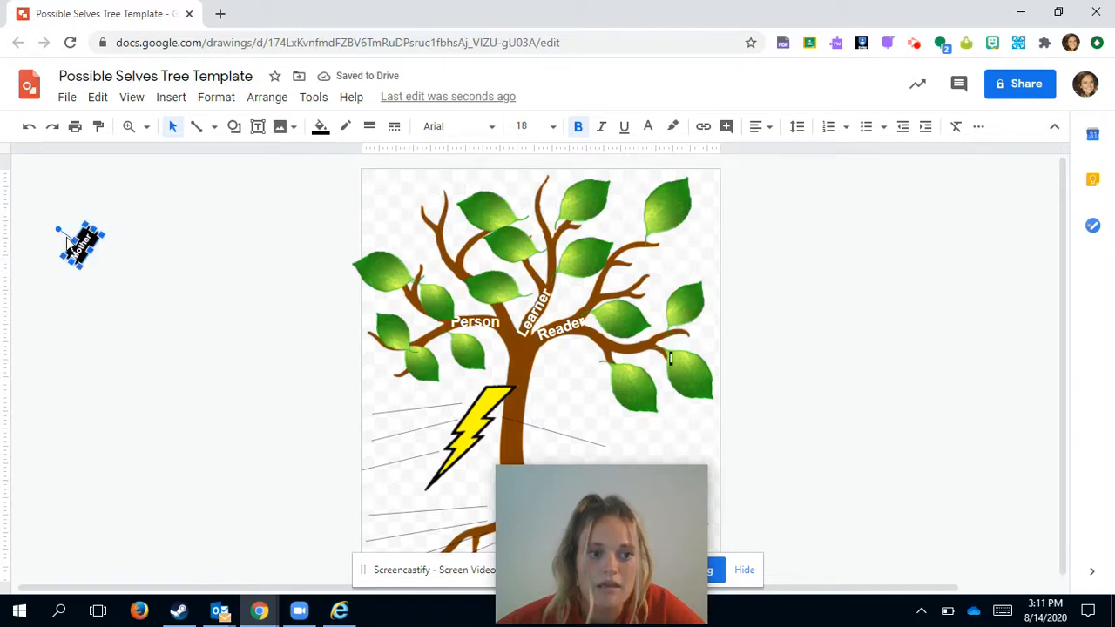
pyautogui.moveTo(102, 236); pyautogui.dragTo(397, 244)
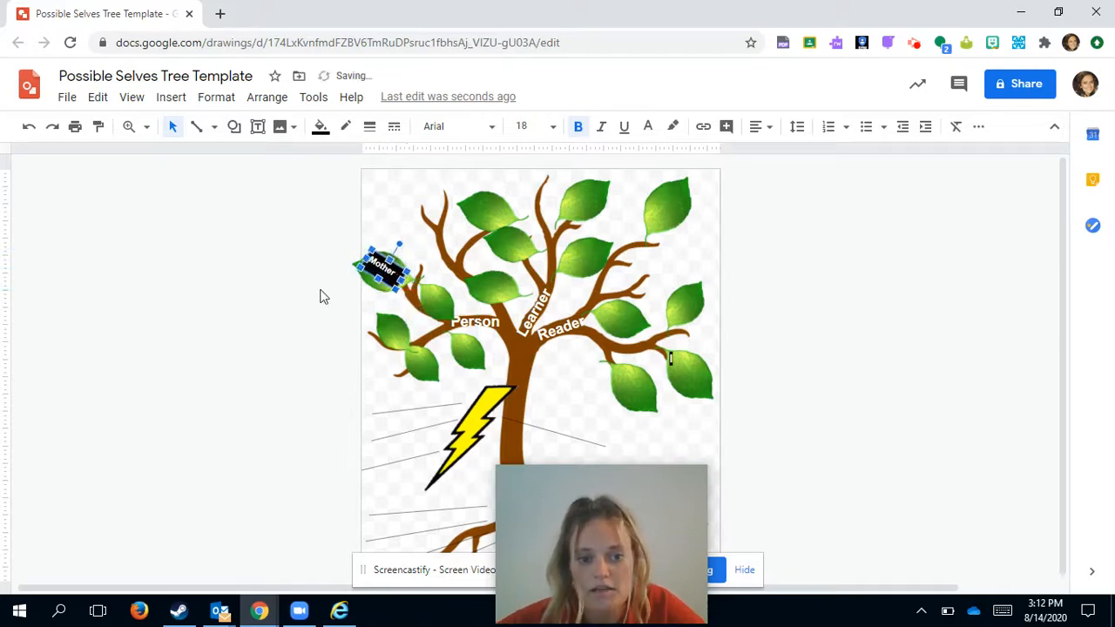
pyautogui.click(258, 293)
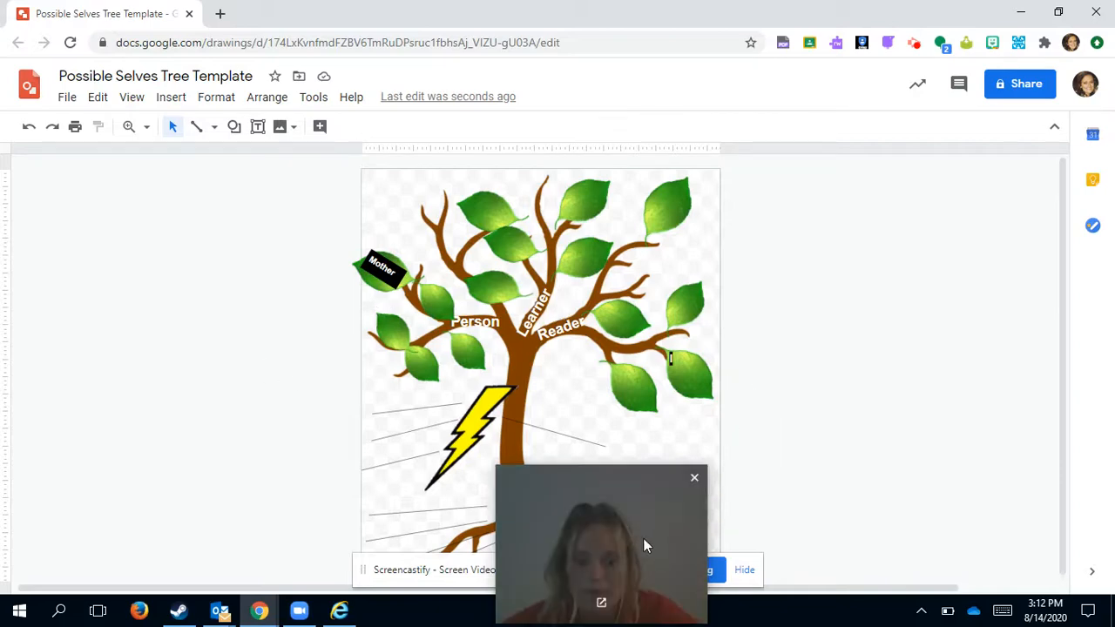
pyautogui.moveTo(645, 505); pyautogui.dragTo(914, 157)
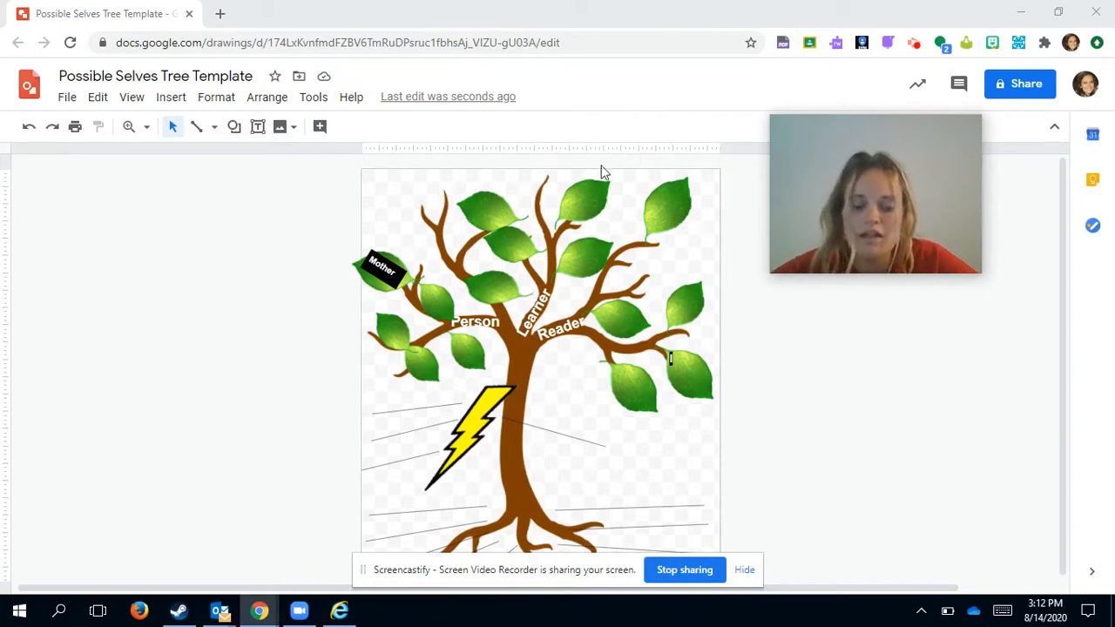
# Step: Change the text color of the "Mother" label to cyan
pyautogui.click(386, 268)
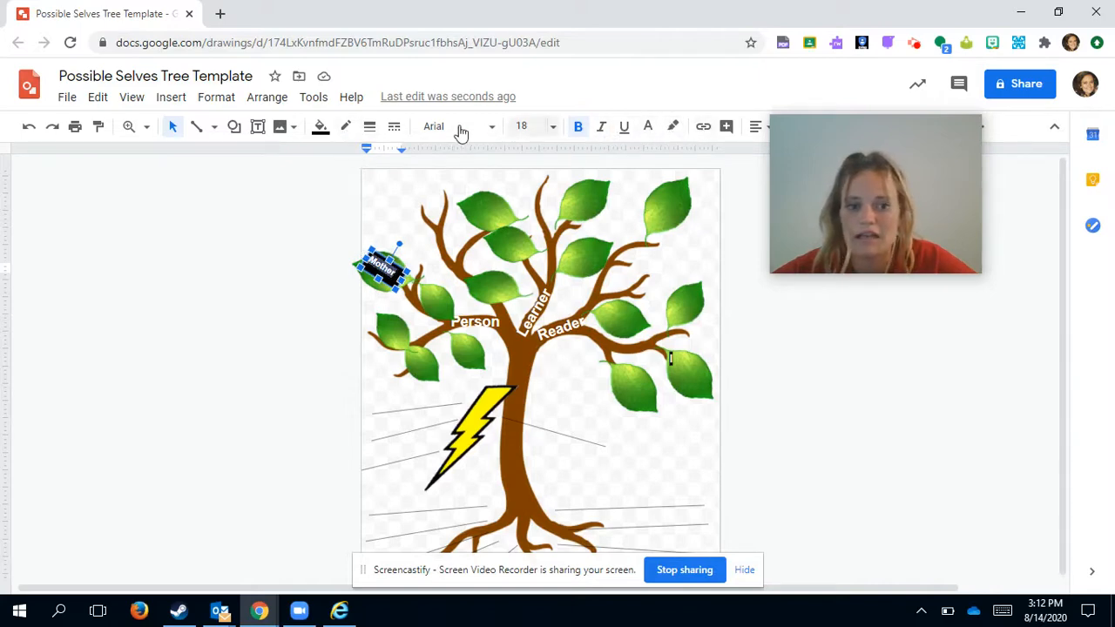
pyautogui.moveTo(841, 136); pyautogui.dragTo(849, 209)
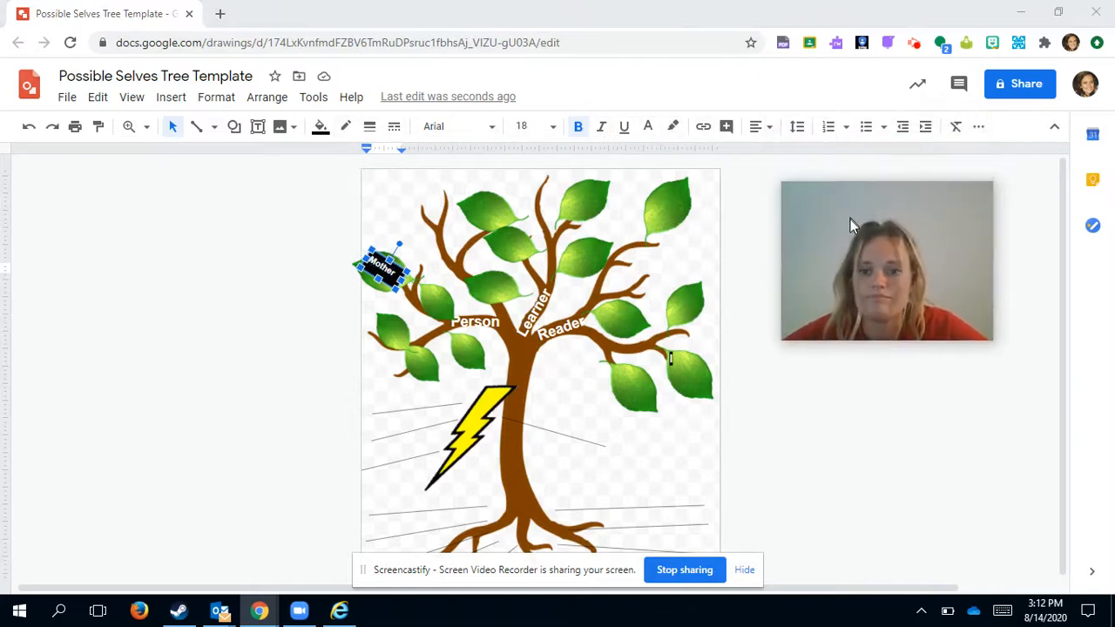
pyautogui.click(647, 126)
pyautogui.click(743, 178)
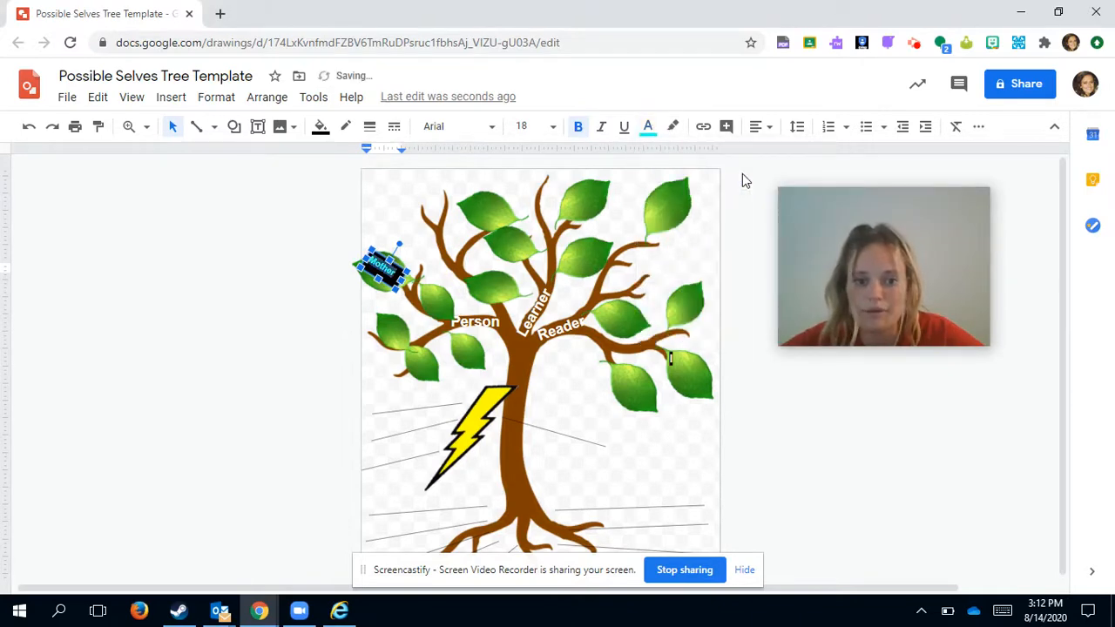
pyautogui.click(230, 232)
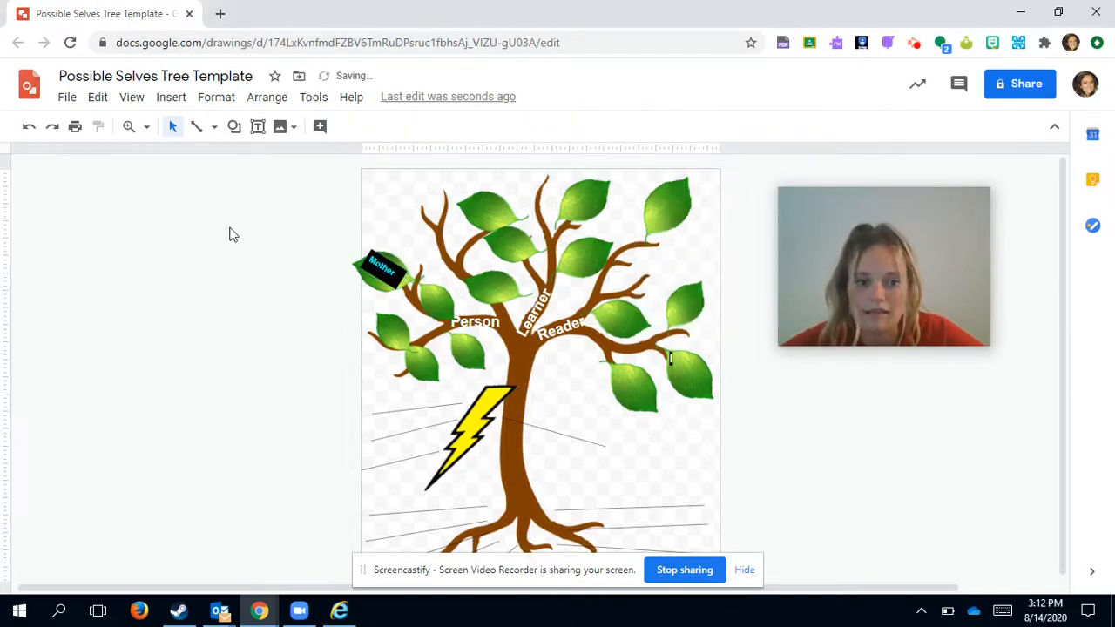
# Step: Fill the "Mother" text box with light gray and change its text color to black
pyautogui.click(400, 278)
pyautogui.click(319, 128)
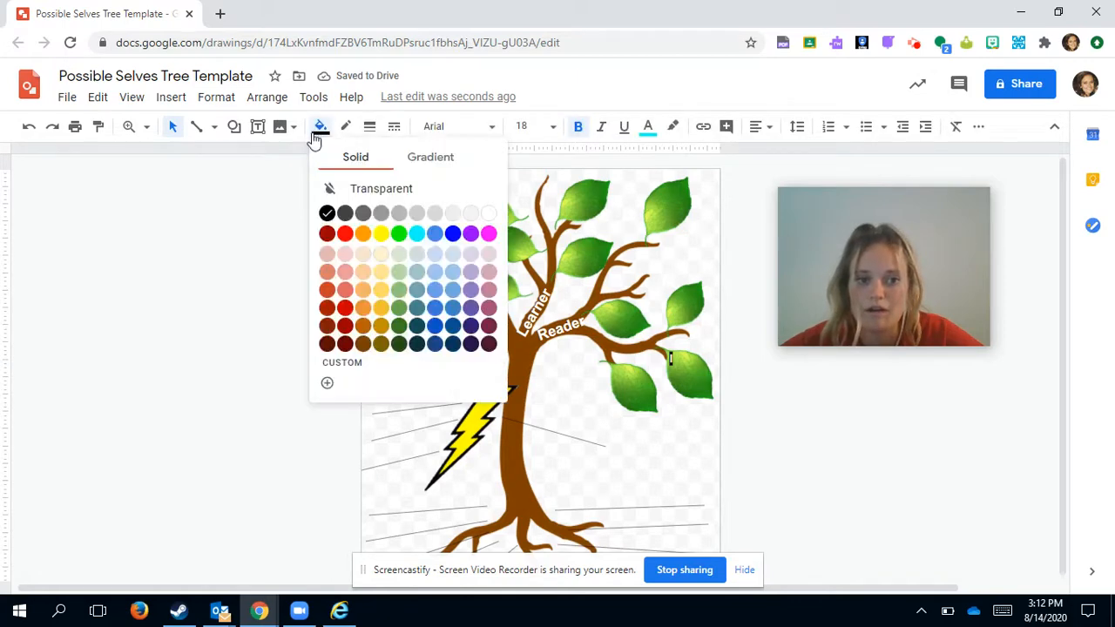
pyautogui.click(454, 215)
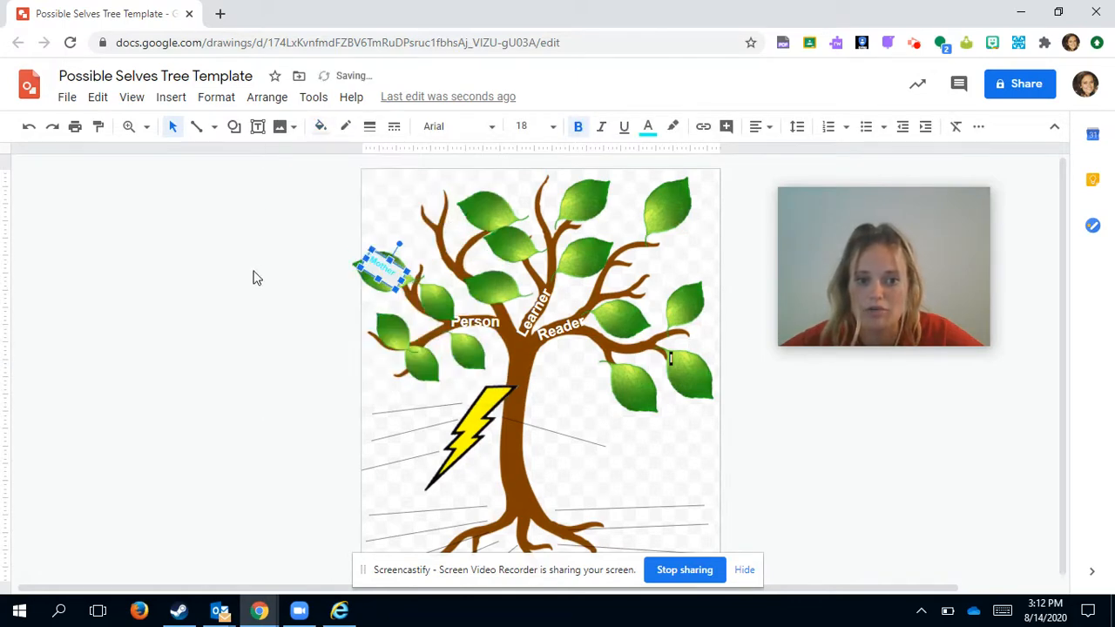
pyautogui.click(304, 271)
pyautogui.click(396, 272)
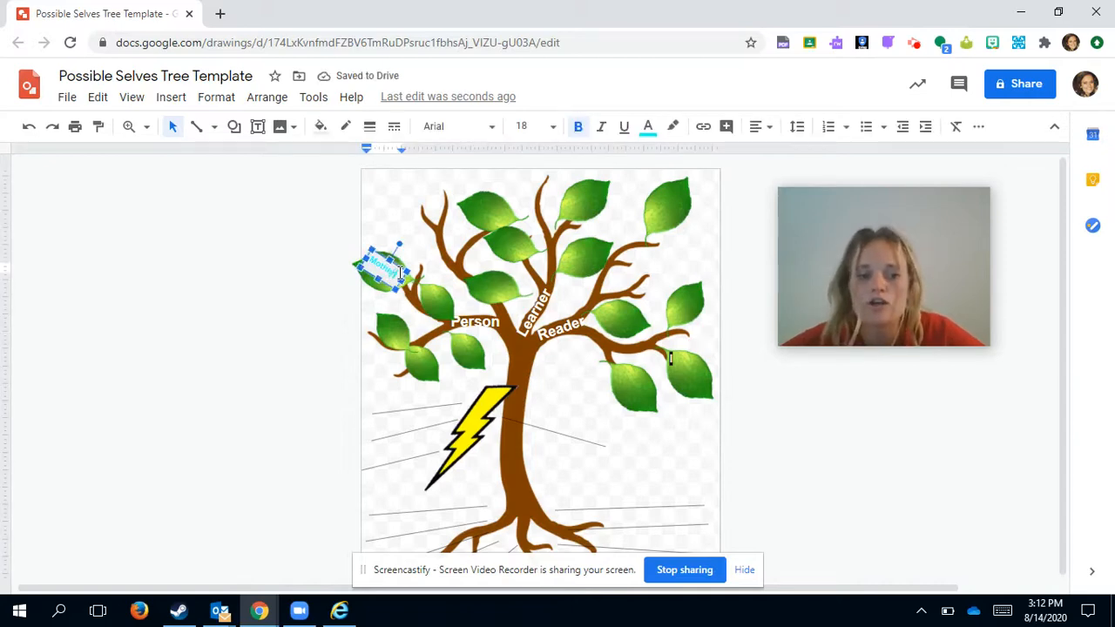
pyautogui.click(648, 128)
pyautogui.click(654, 158)
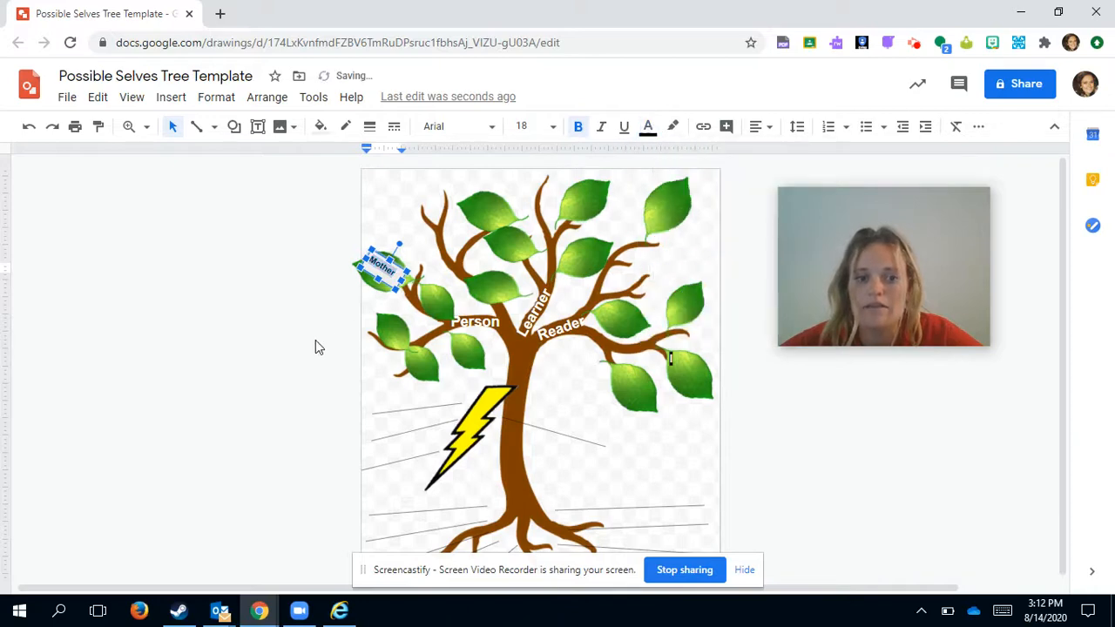
pyautogui.click(290, 340)
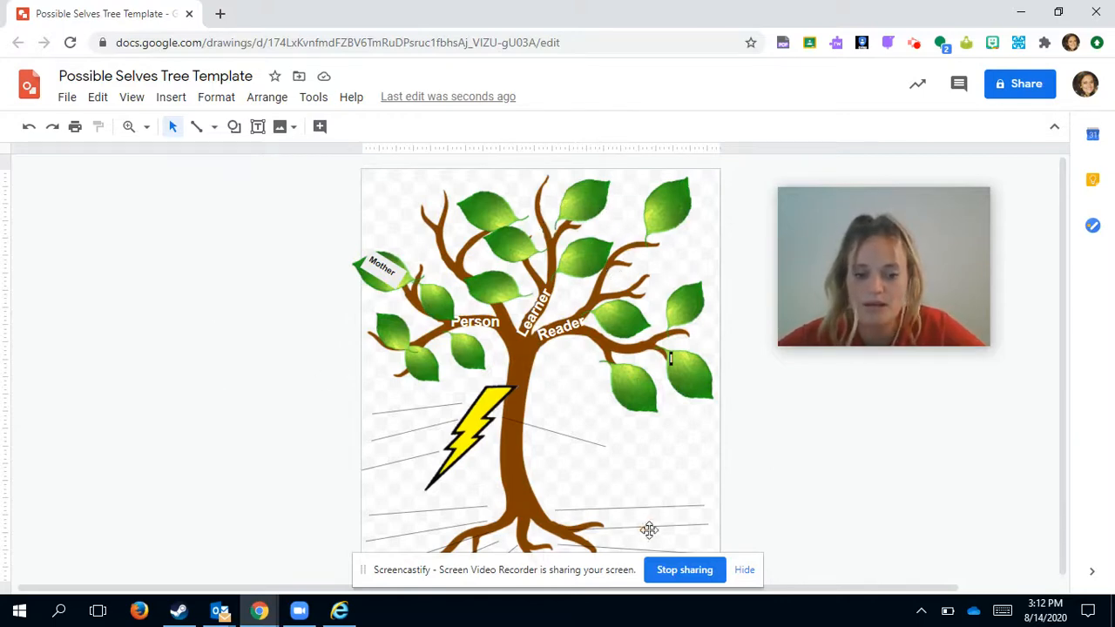
# Step: Search the web for "clipart tornado" images to insert into the drawing and browse the results
pyautogui.moveTo(548, 575); pyautogui.dragTo(185, 289)
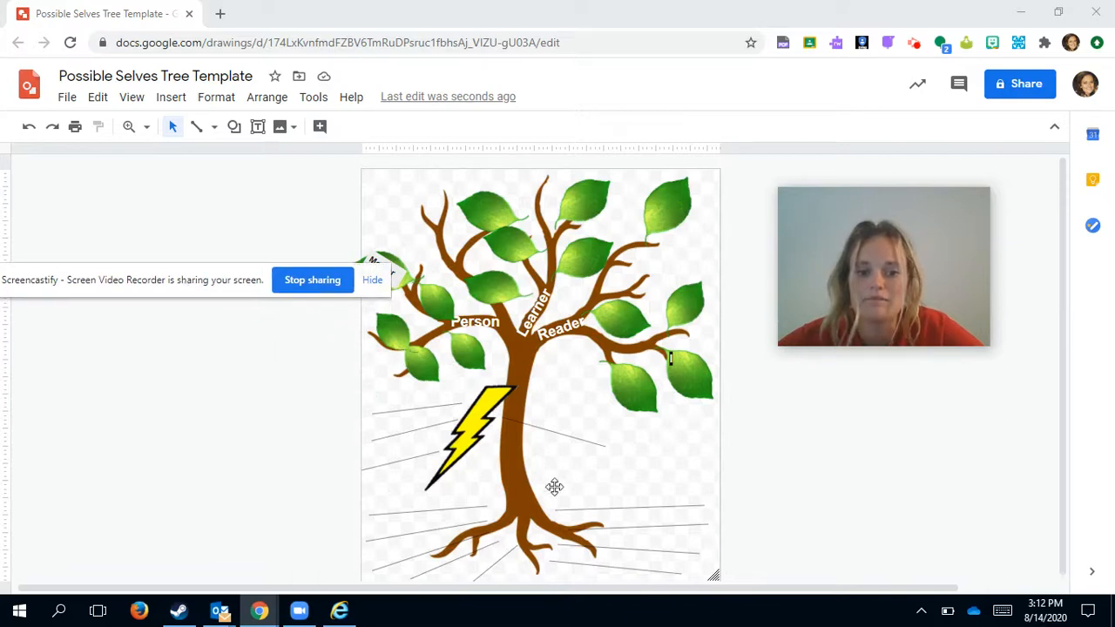
pyautogui.click(465, 440)
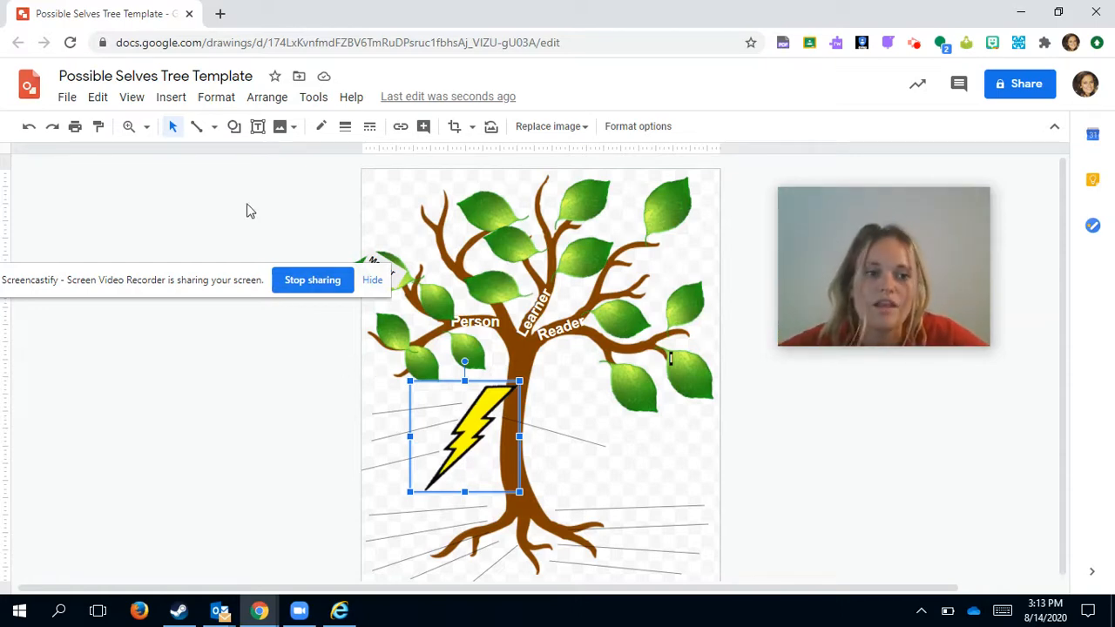
pyautogui.click(174, 105)
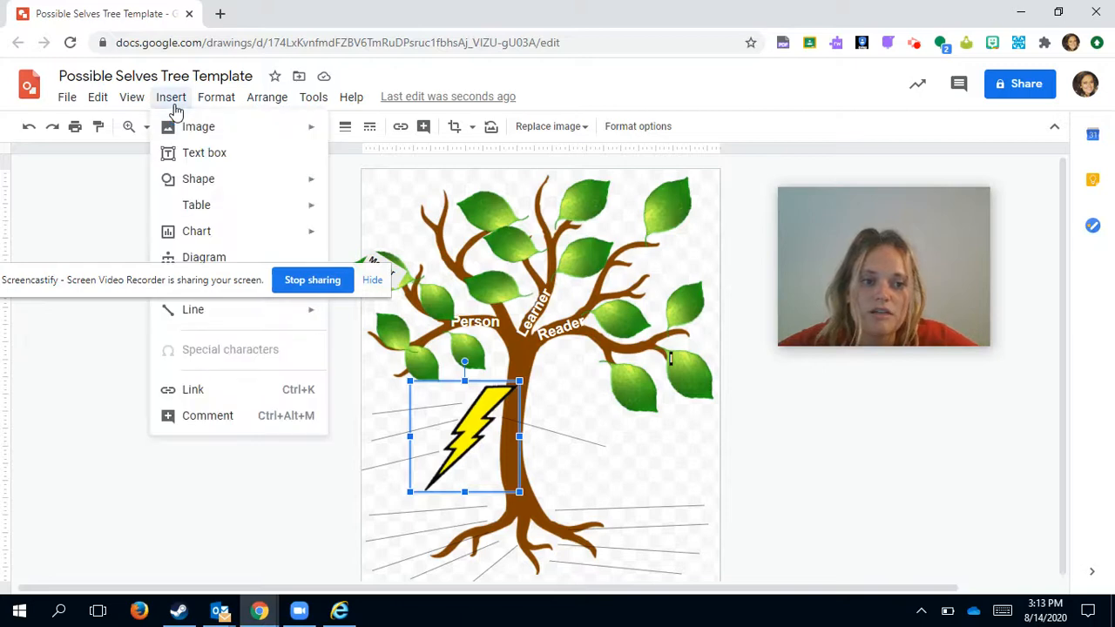
pyautogui.moveTo(227, 100)
pyautogui.moveTo(171, 105)
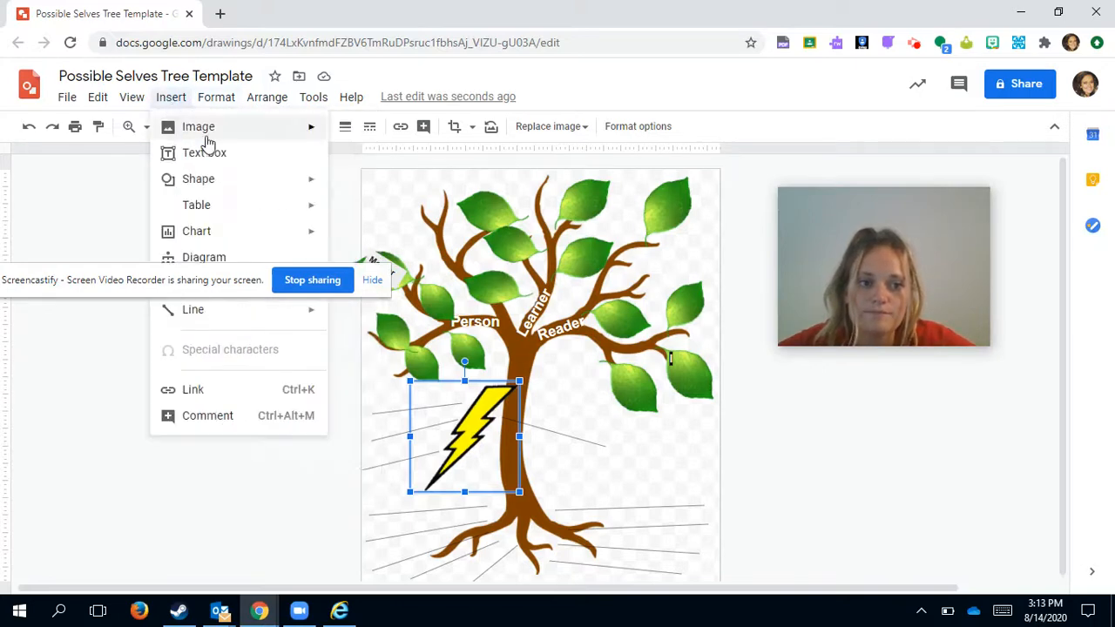
pyautogui.moveTo(215, 142)
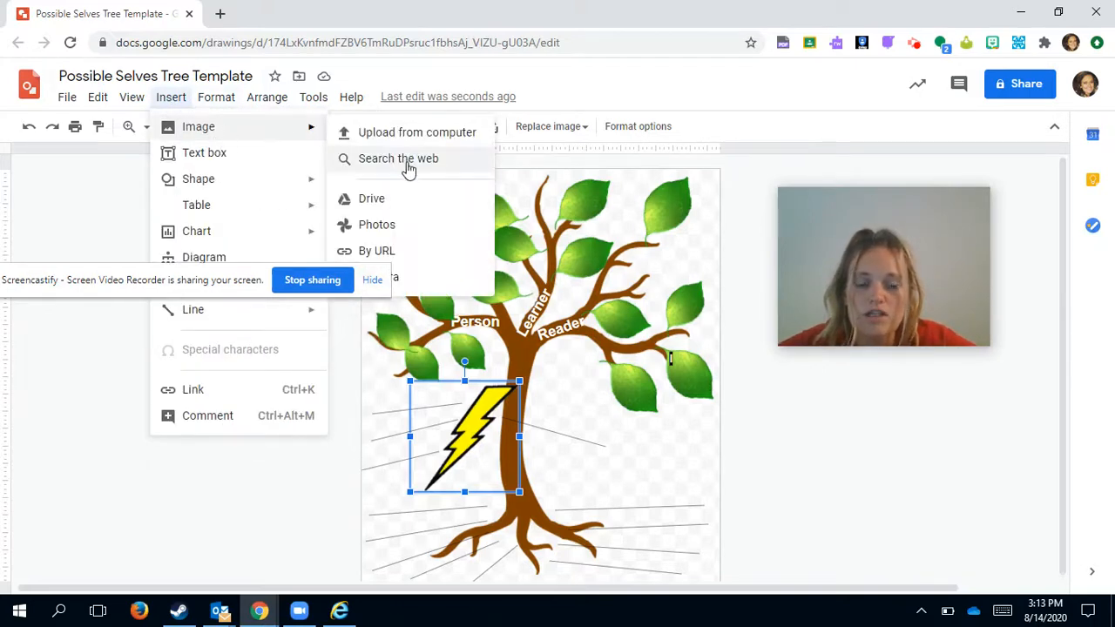
pyautogui.click(406, 162)
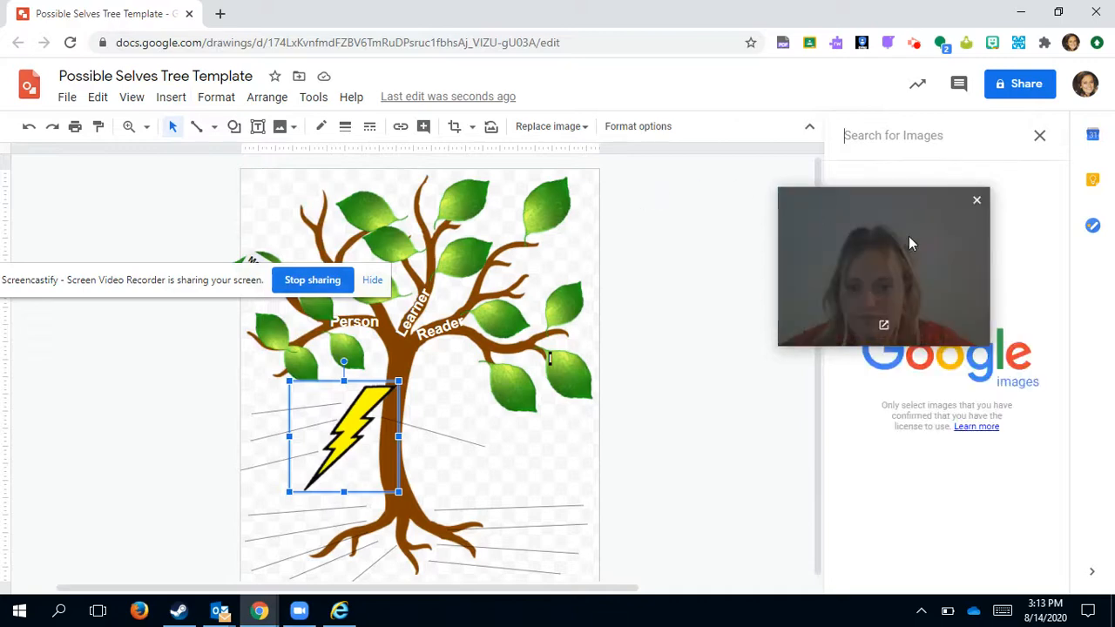
pyautogui.moveTo(909, 236); pyautogui.dragTo(697, 115)
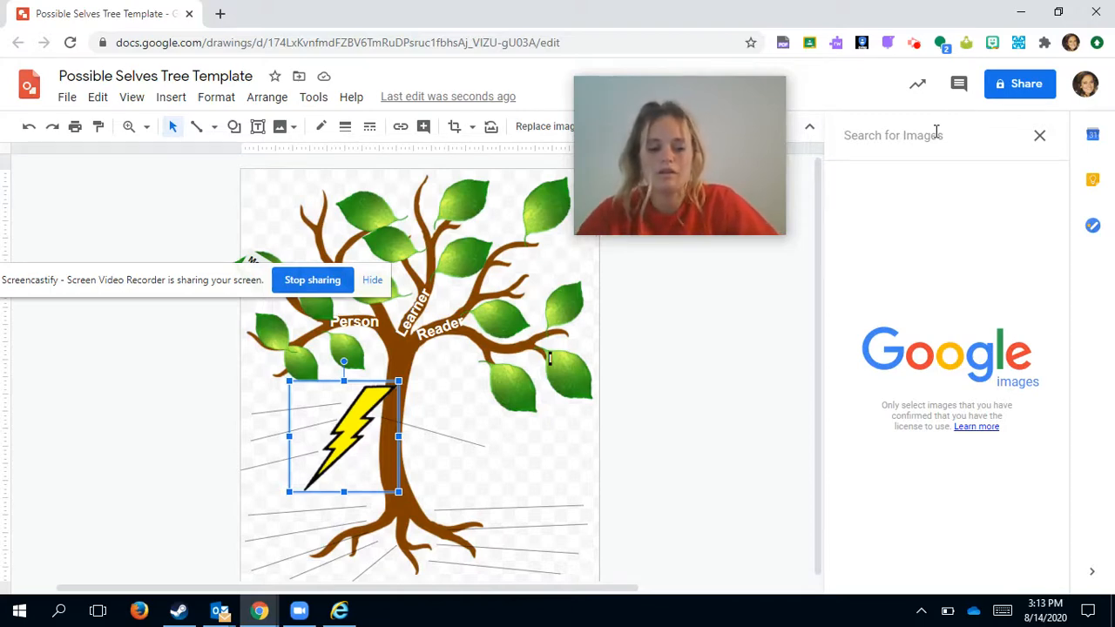
pyautogui.write('clipart')
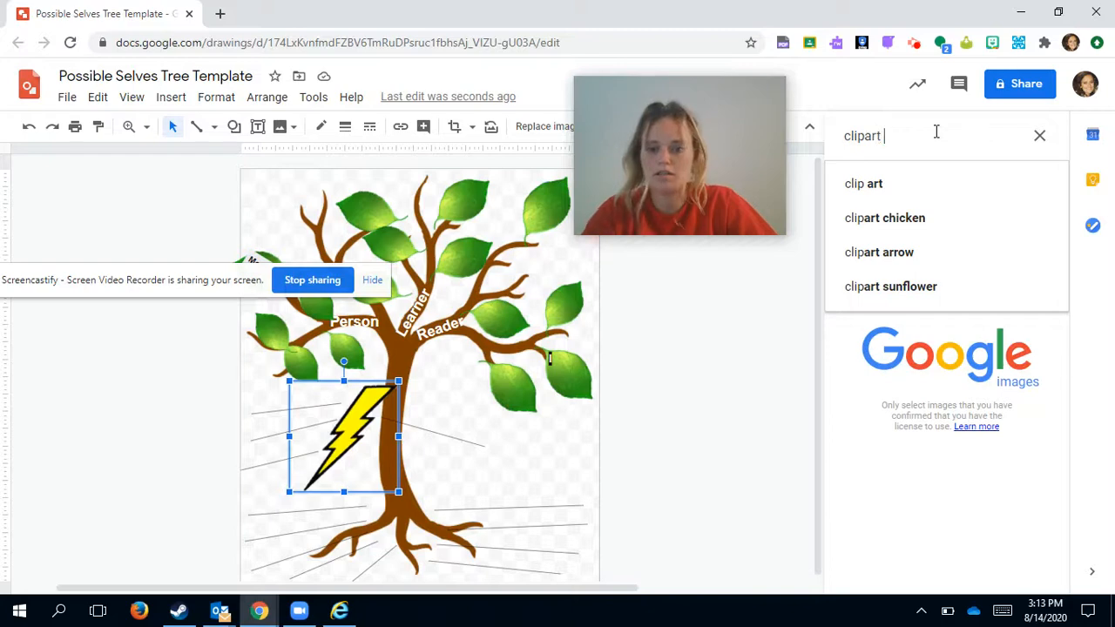
pyautogui.write(' tor')
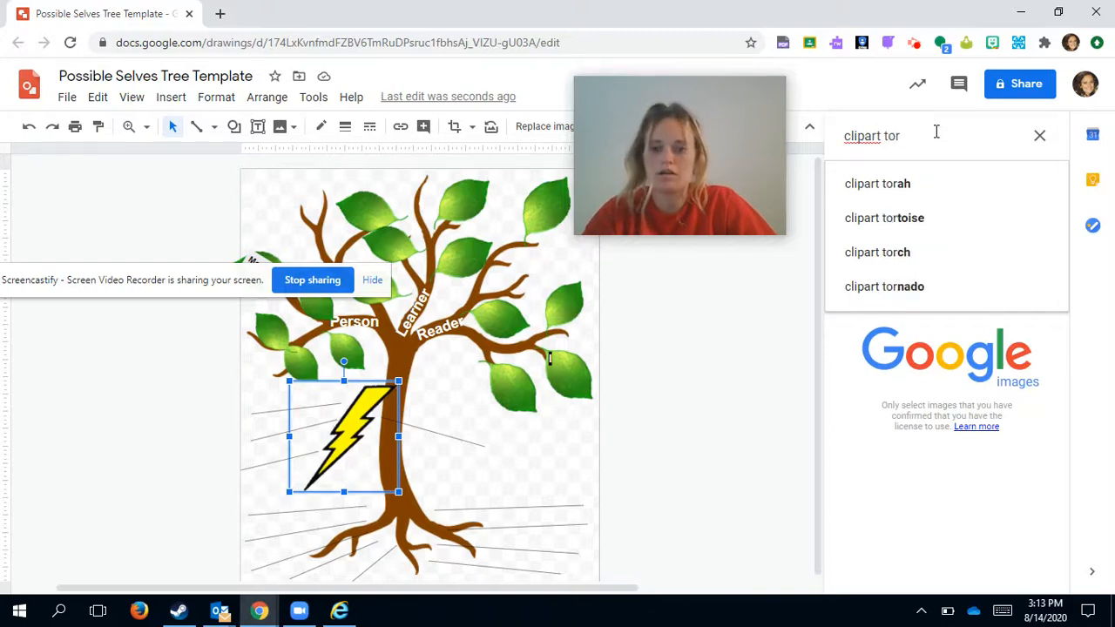
pyautogui.write('nado')
pyautogui.press('Return')
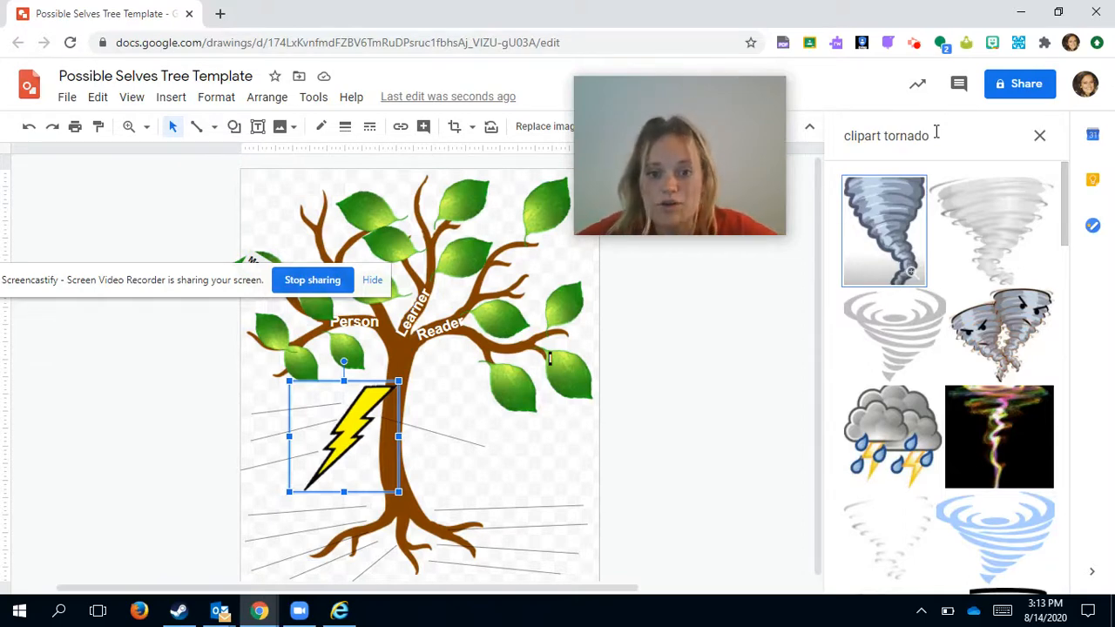
pyautogui.scroll(-3, 1050, 218)
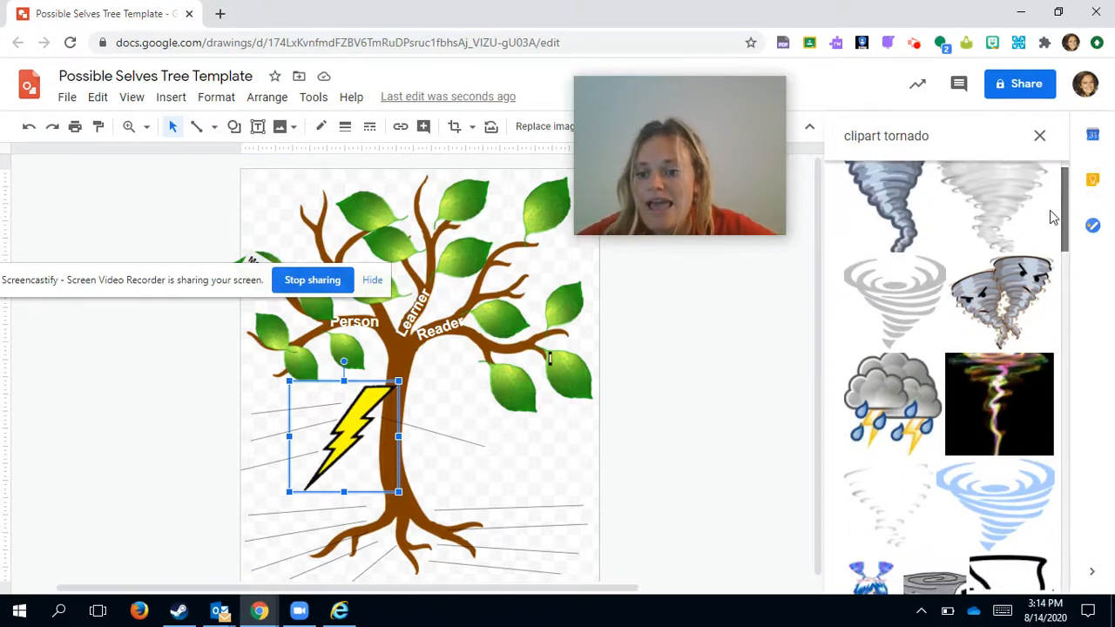
pyautogui.scroll(-1, 1052, 239)
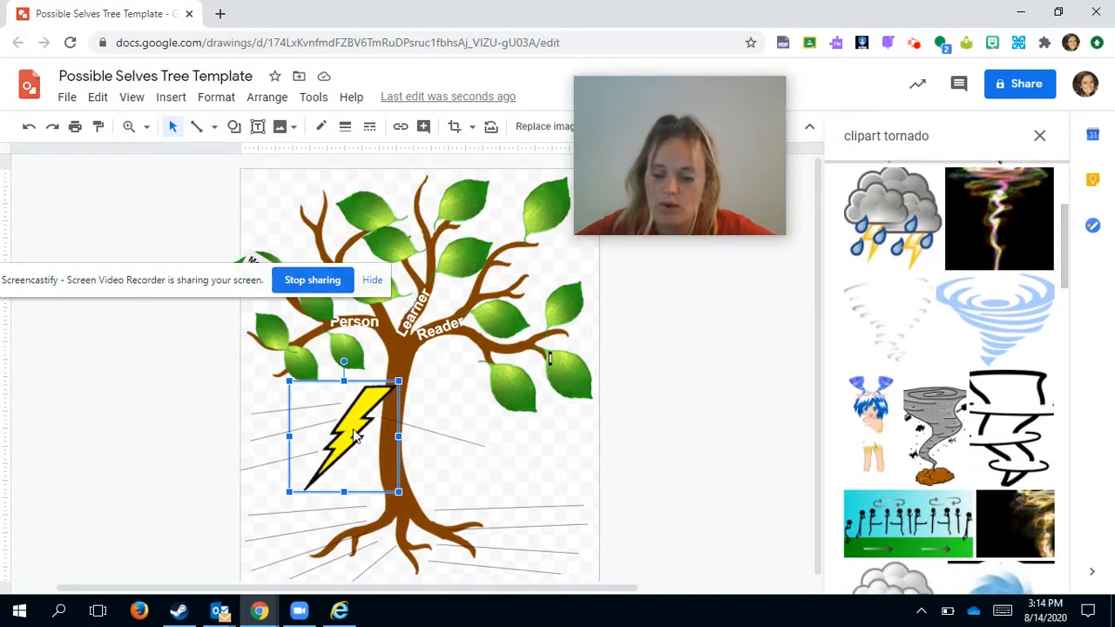
# Step: Delete the lightning bolt beside the trunk and insert the gray tornado clipart with the brown dust pile from the results
pyautogui.rightClick(356, 435)
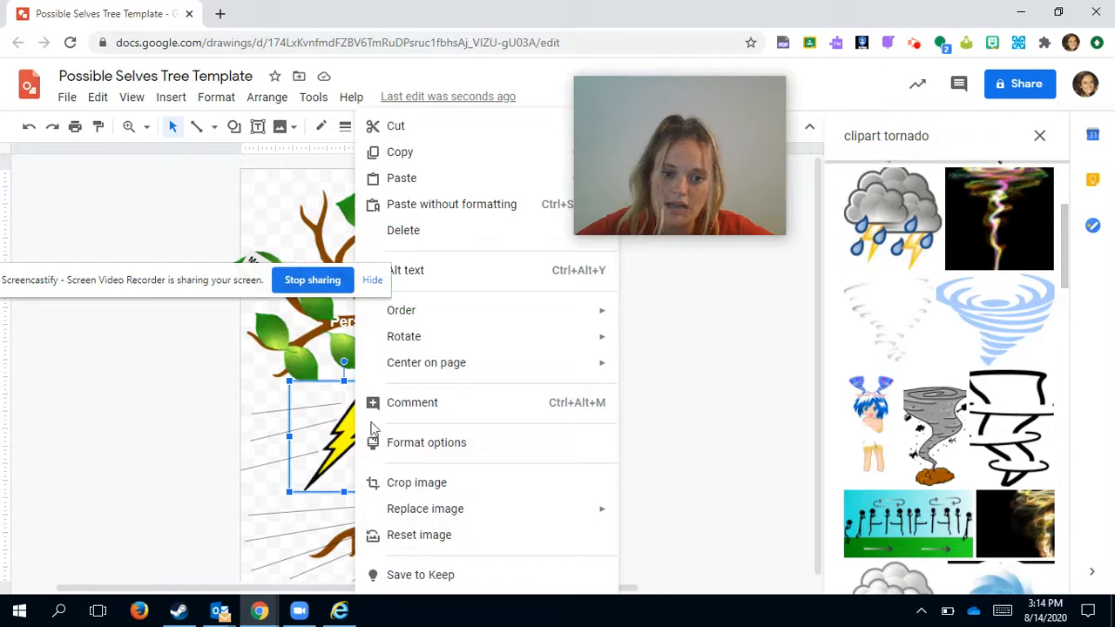
pyautogui.click(416, 232)
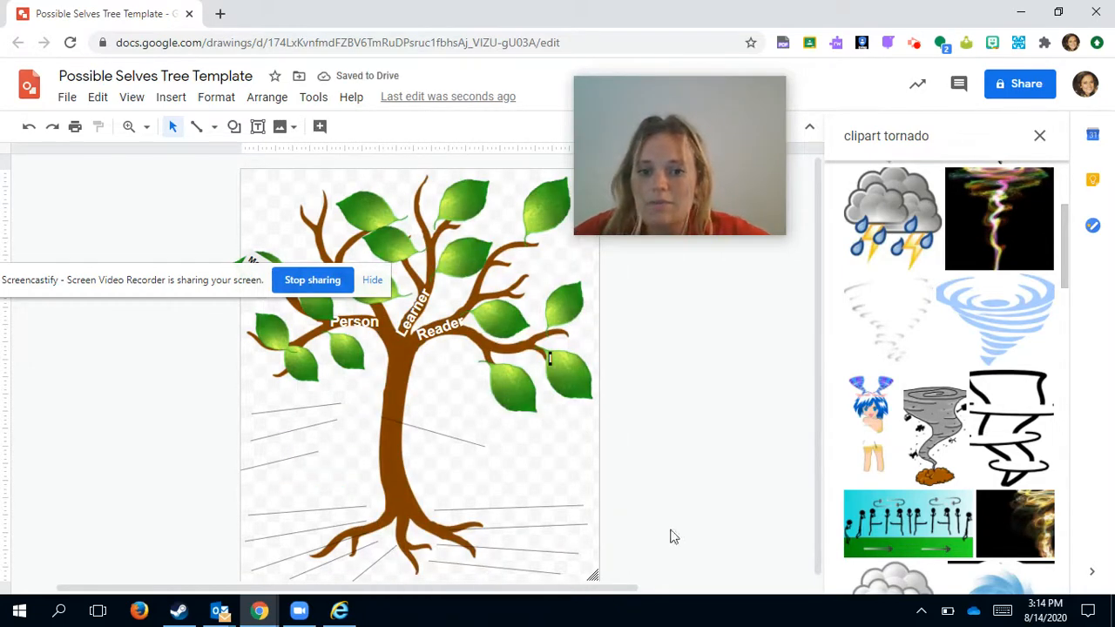
pyautogui.moveTo(1065, 253); pyautogui.dragTo(1061, 296)
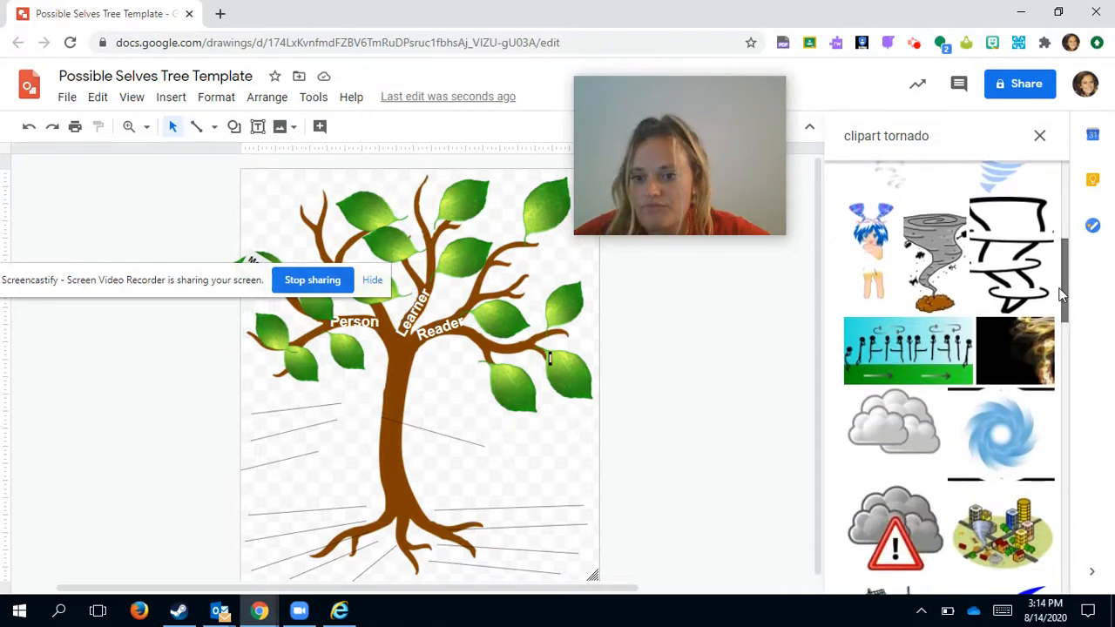
pyautogui.doubleClick(939, 277)
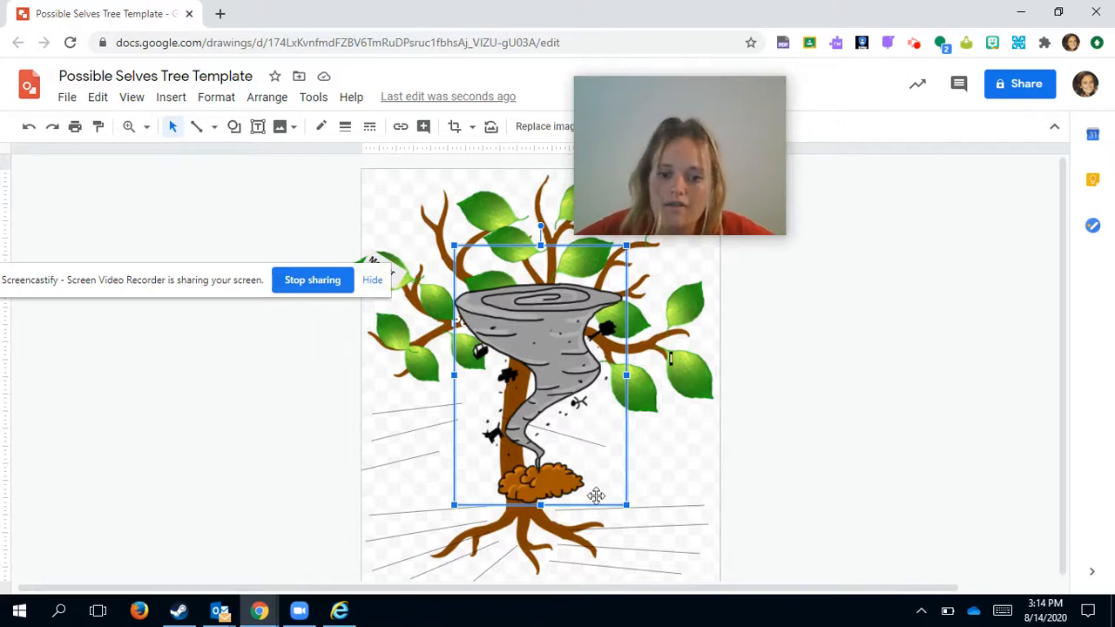
# Step: Shrink the tornado image and place it against the left side of the tree trunk, just above the roots
pyautogui.moveTo(625, 505); pyautogui.dragTo(510, 489)
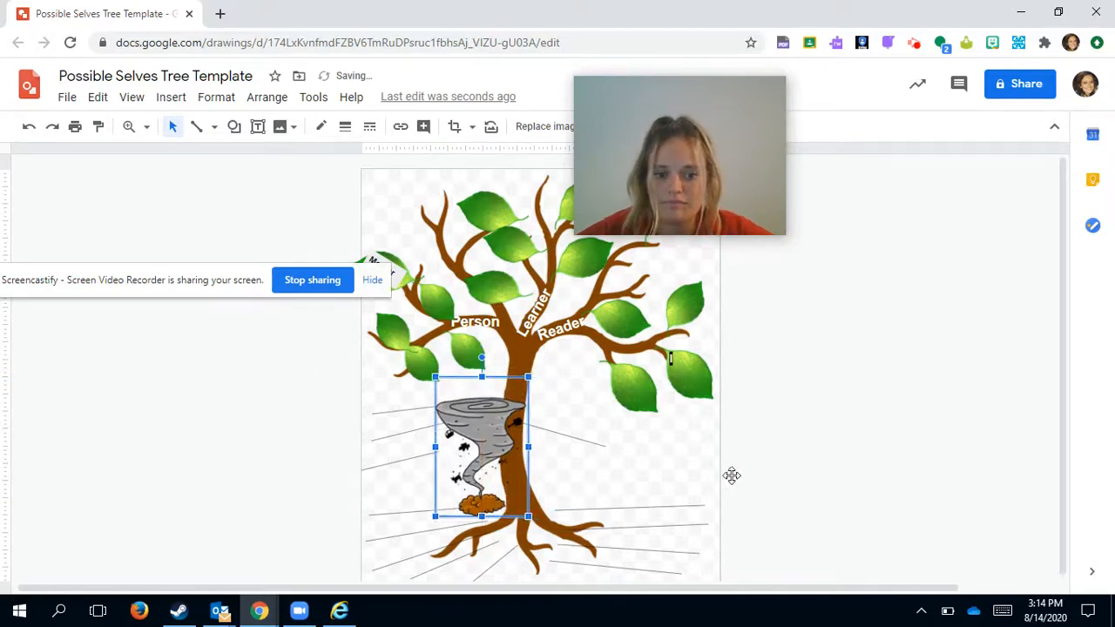
pyautogui.click(817, 464)
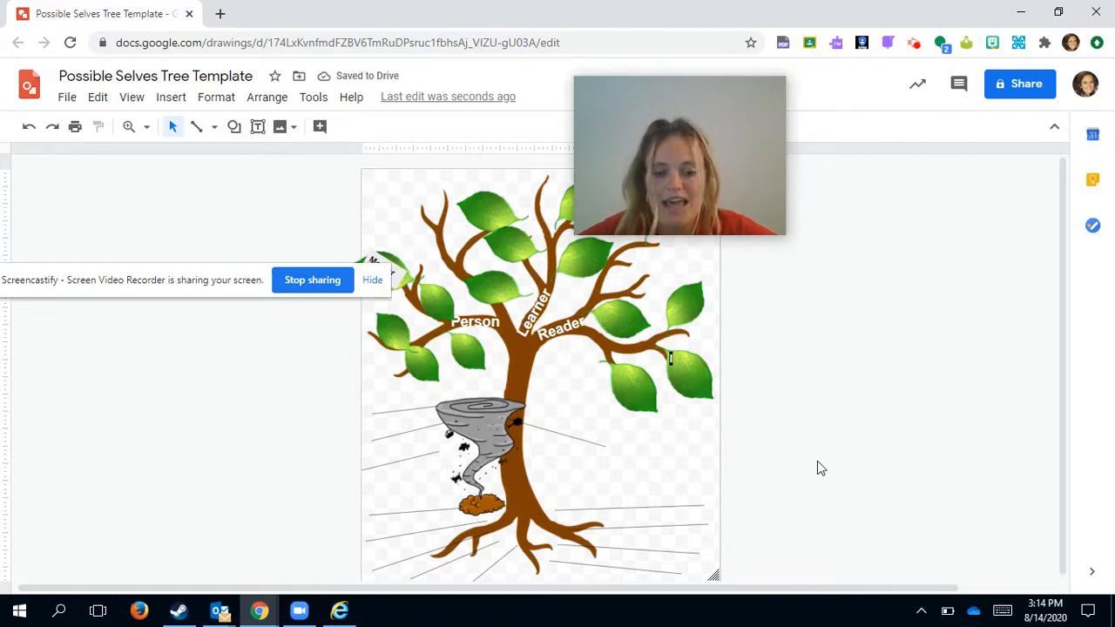
pyautogui.moveTo(749, 165); pyautogui.dragTo(863, 176)
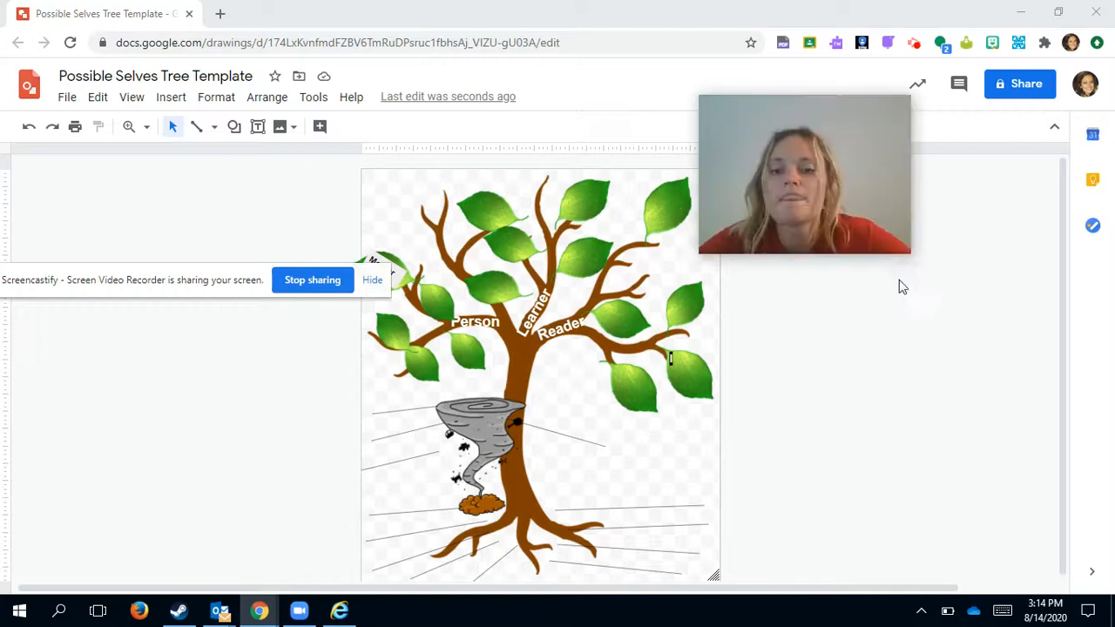